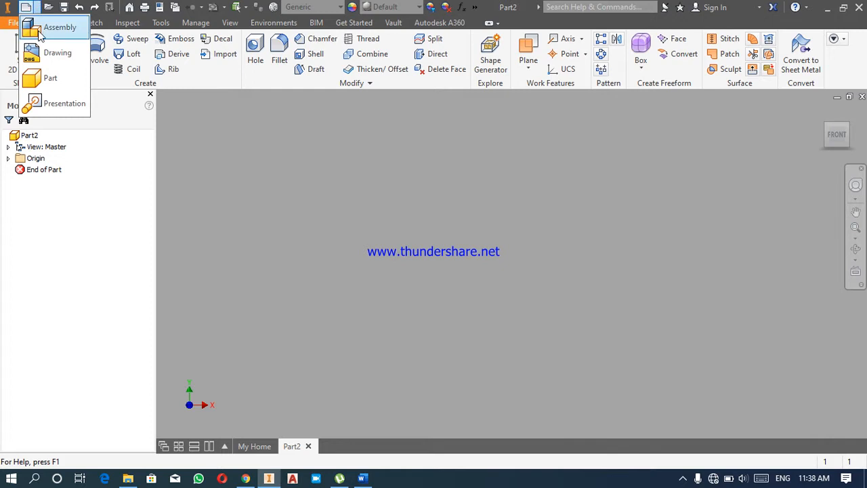
- Create a new assembly and place one outer ring part from the Bearing folder, grounded at the origin
click(52, 31)
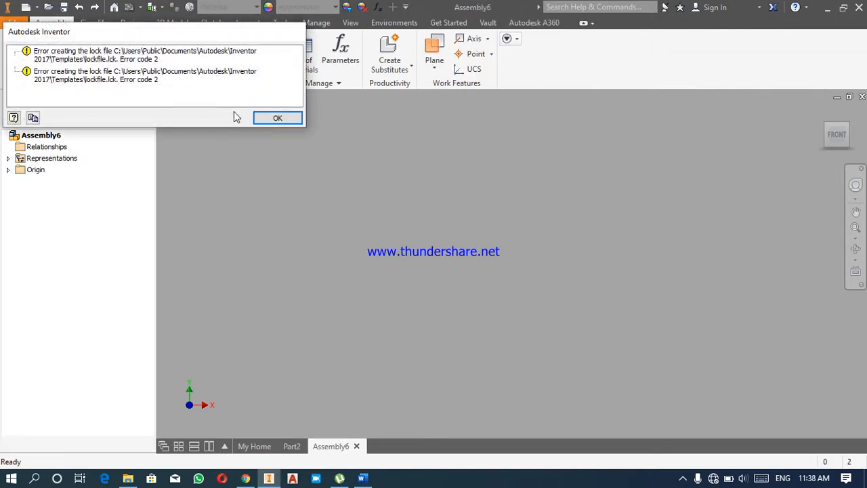
click(278, 120)
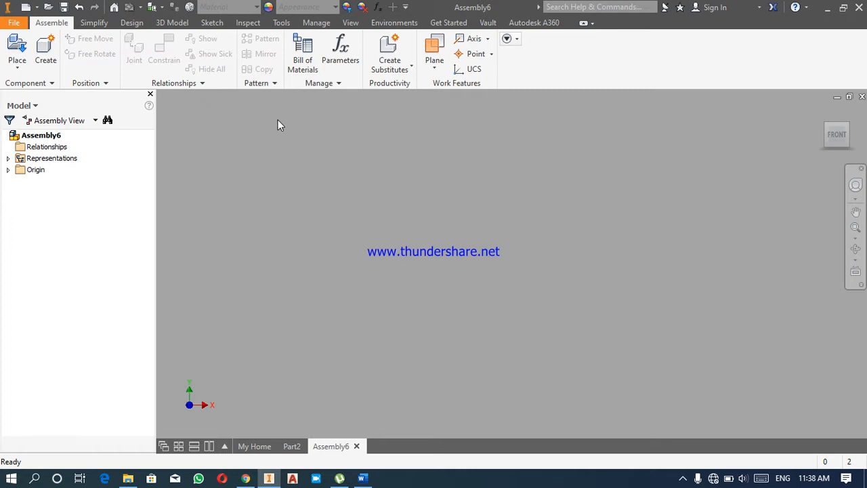
click(20, 66)
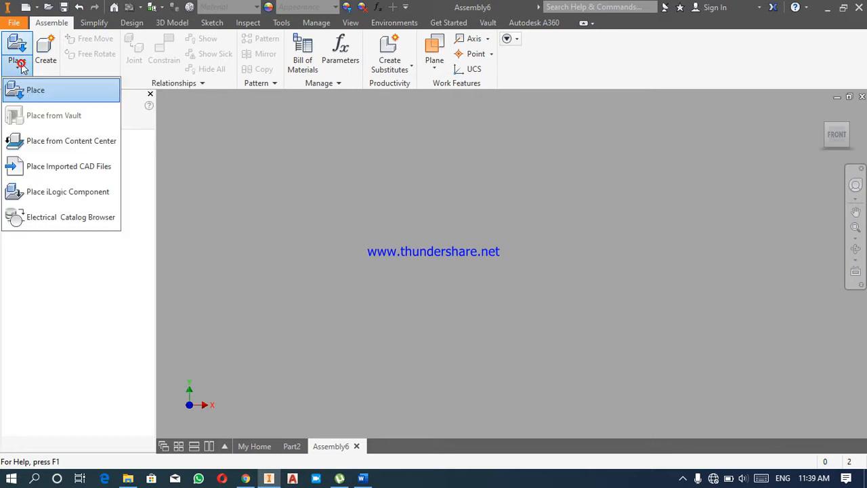
click(48, 90)
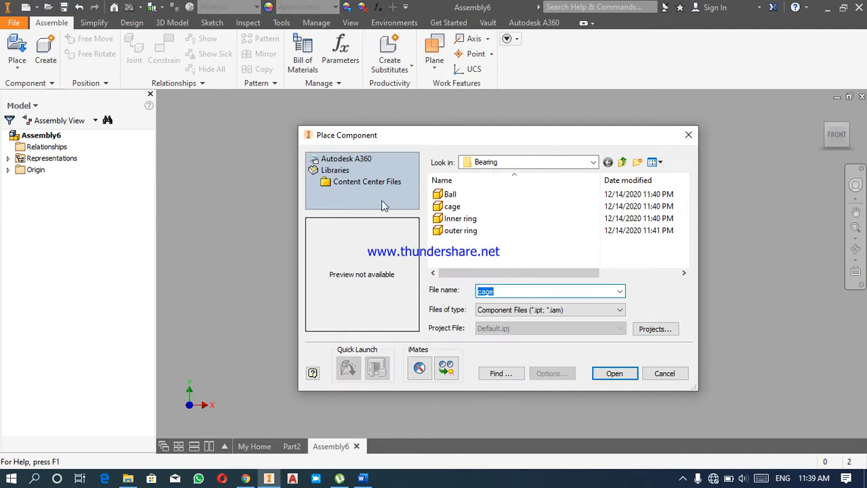
click(459, 233)
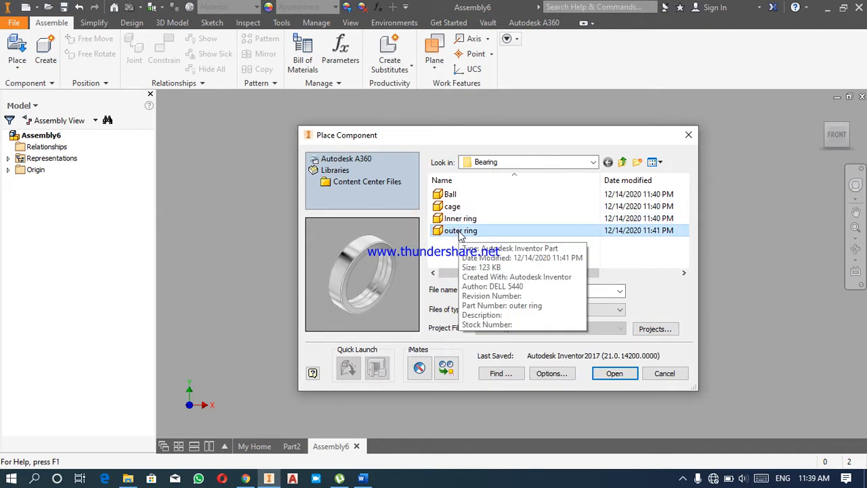
click(612, 374)
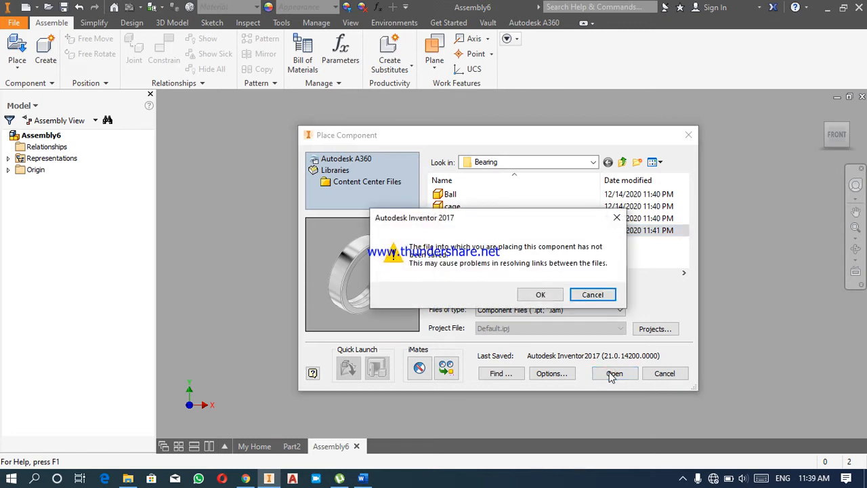
key(Return)
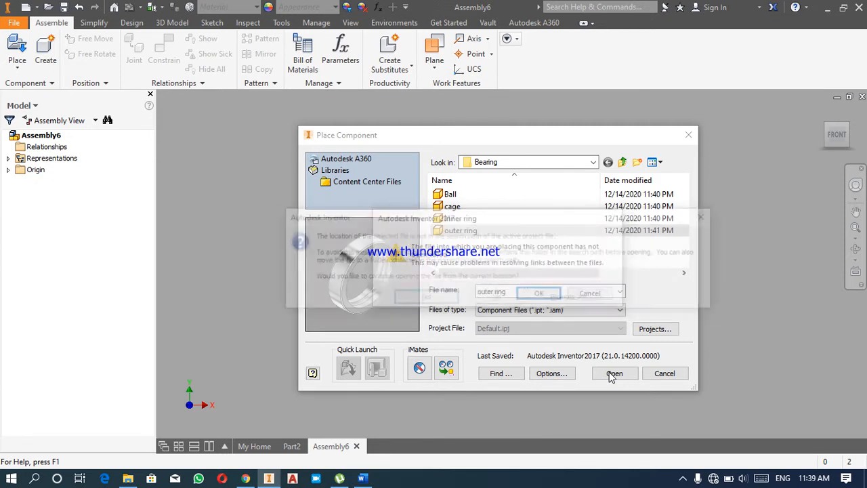
key(Return)
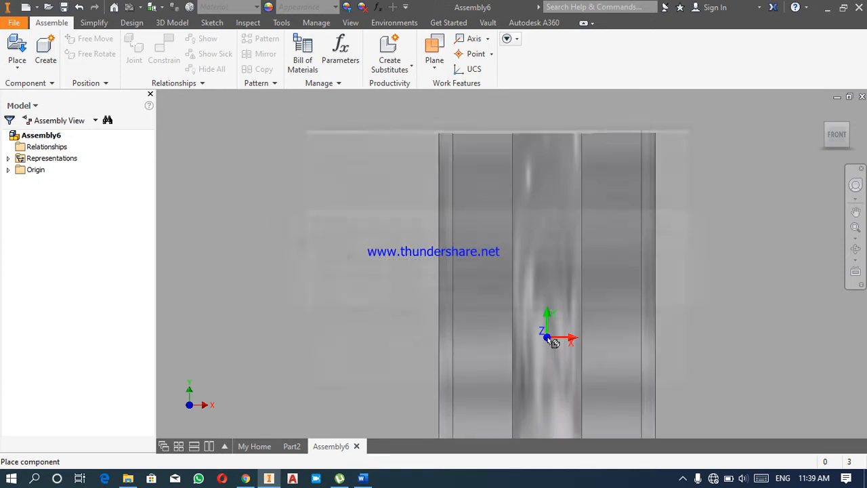
right_click(493, 262)
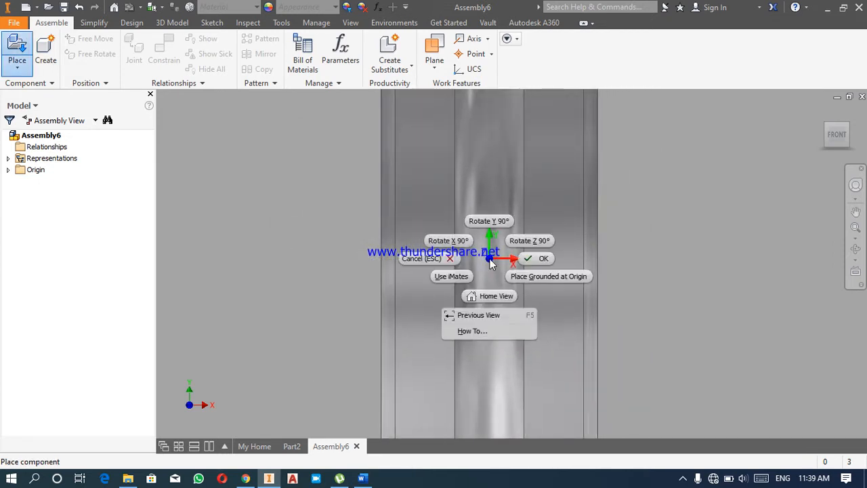
click(530, 277)
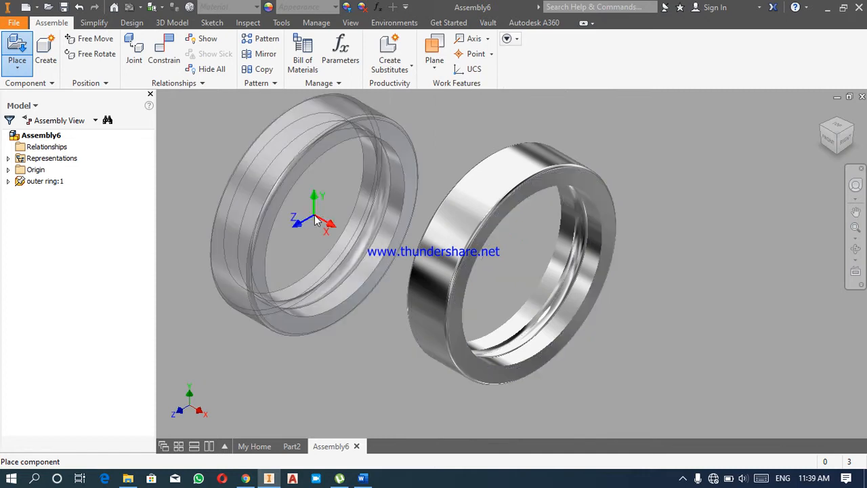
key(Escape)
- Place one instance of the Inner ring part in the free space beside the outer ring
click(17, 70)
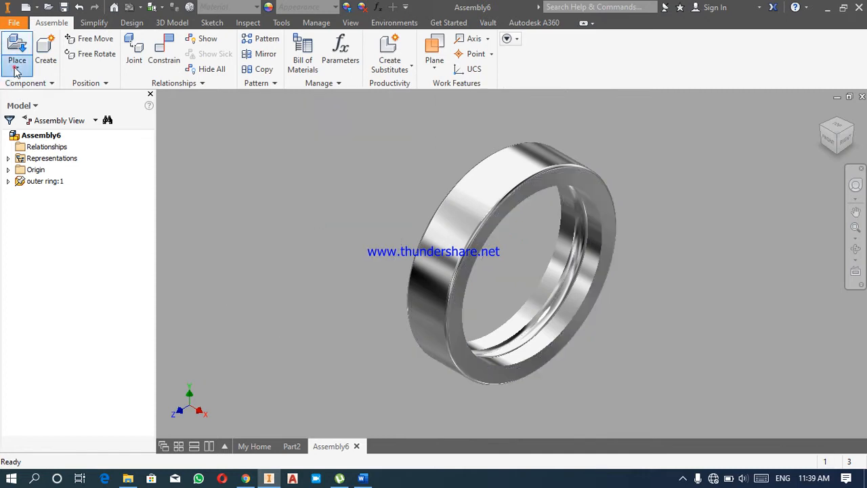
click(49, 92)
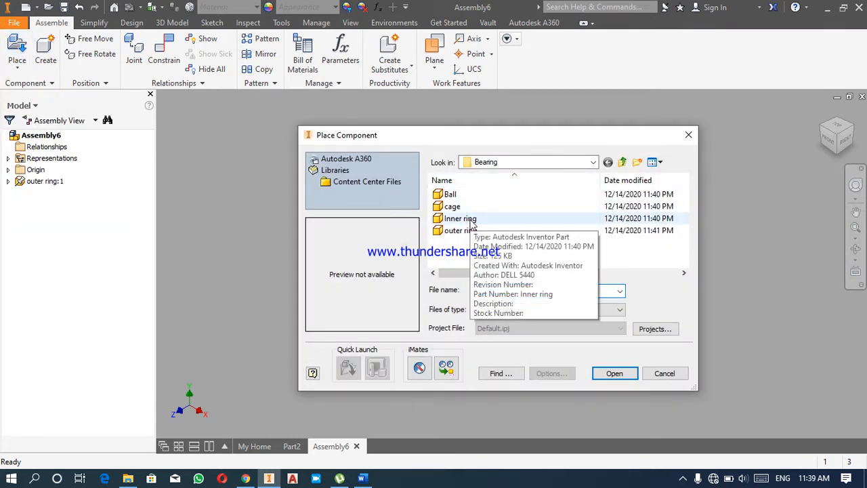
click(471, 222)
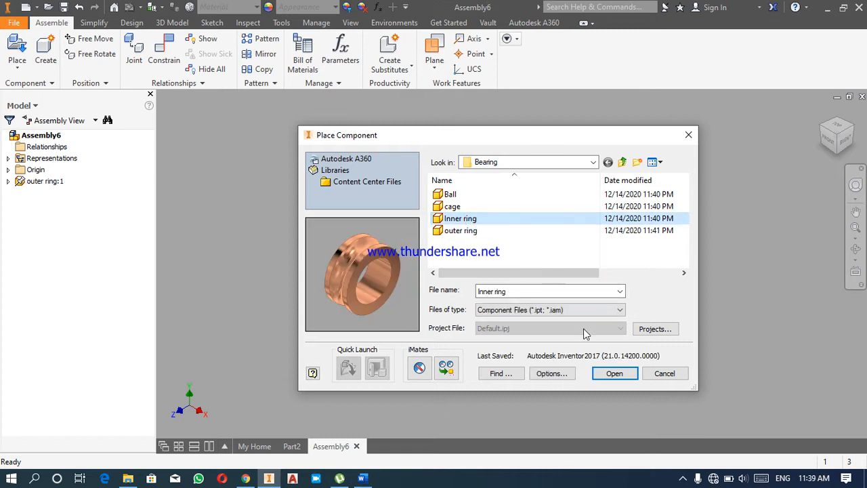
click(614, 374)
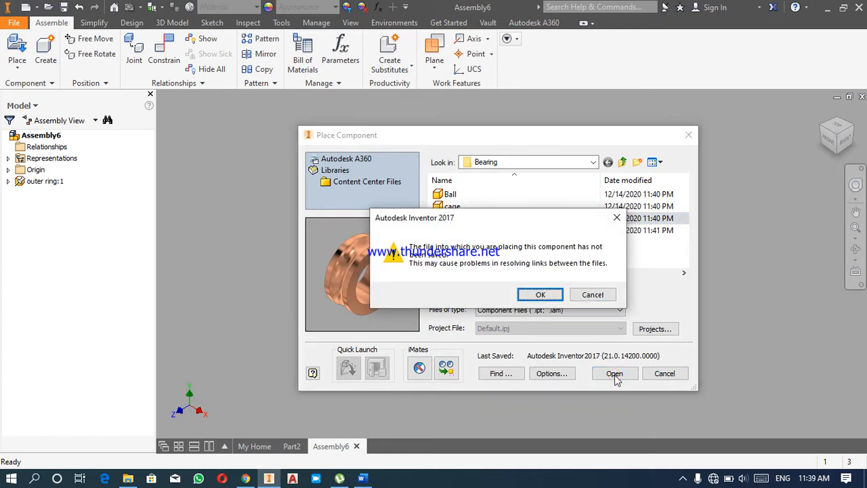
key(Return)
key(Return)
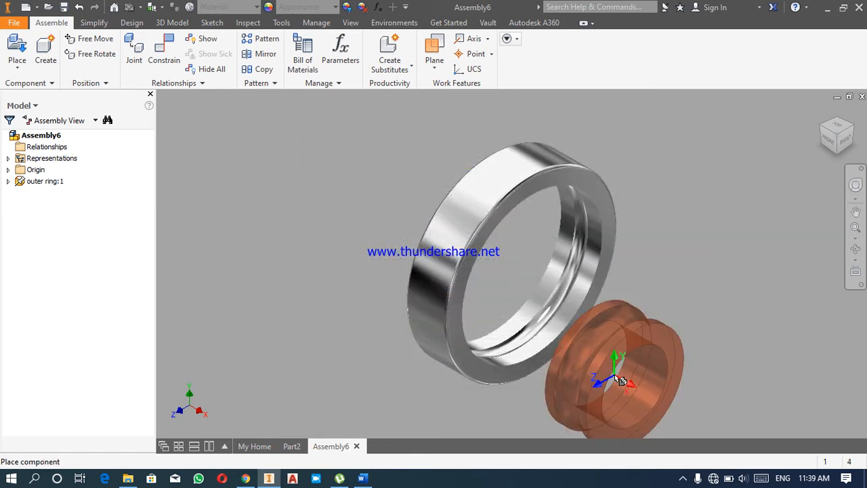
click(722, 275)
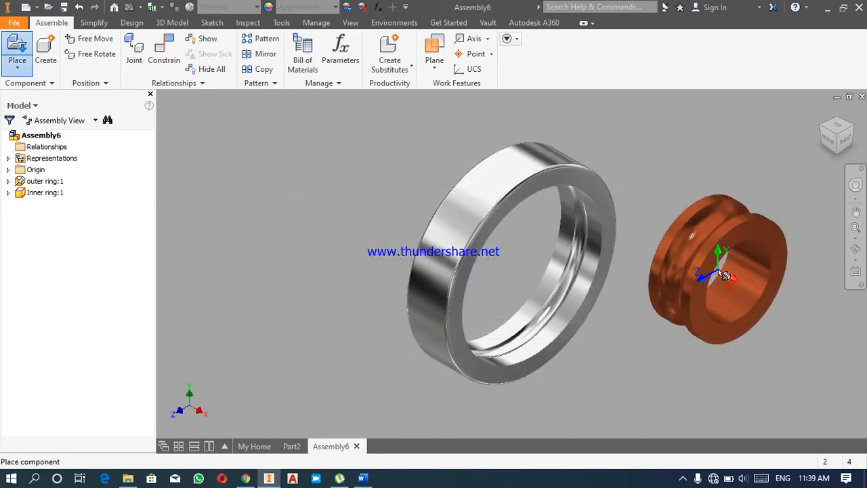
right_click(718, 270)
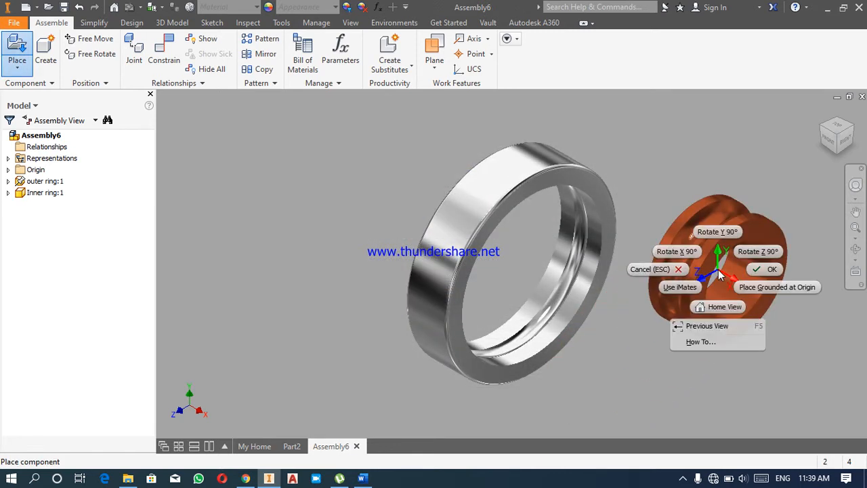
click(768, 269)
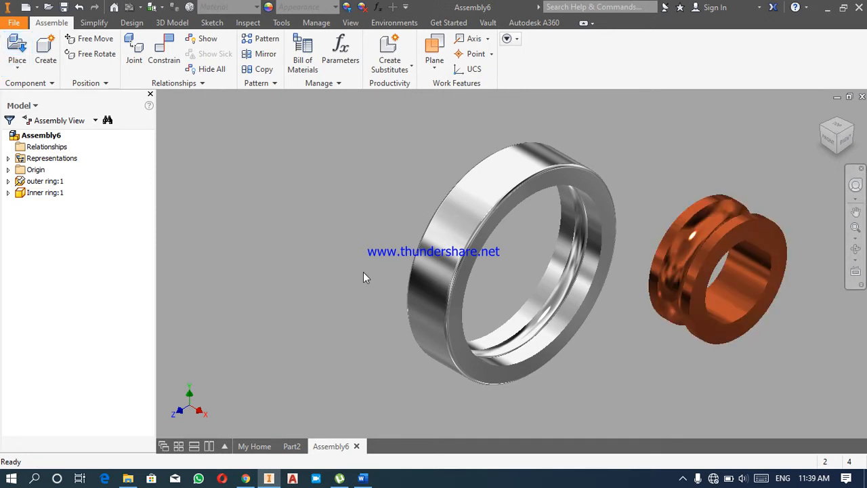
- Apply a Mate constraint with 0.000 in offset between the X axes of the outer ring and the inner ring
click(8, 182)
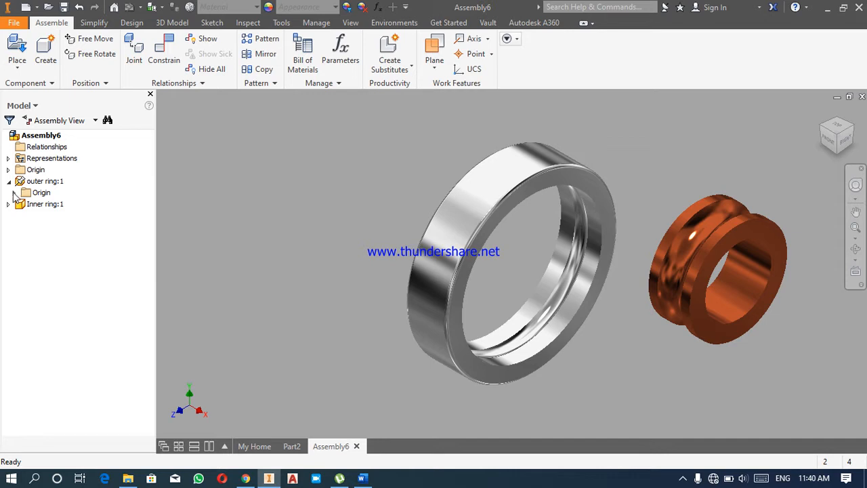
click(14, 192)
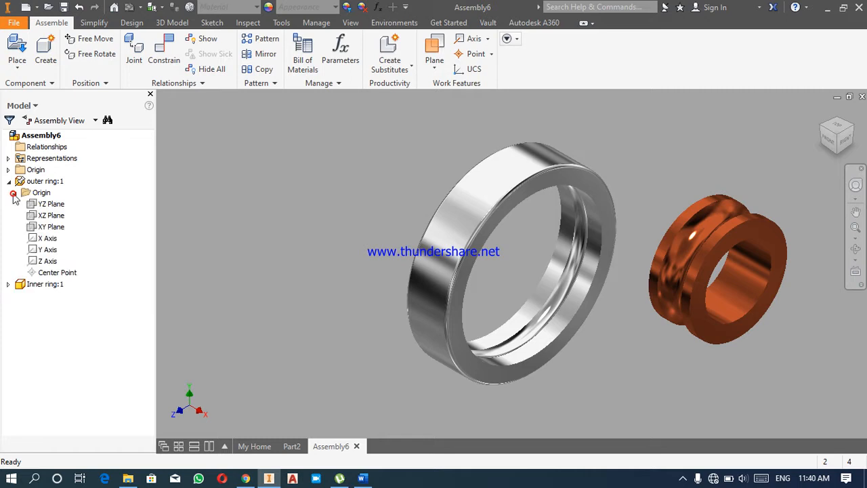
click(42, 240)
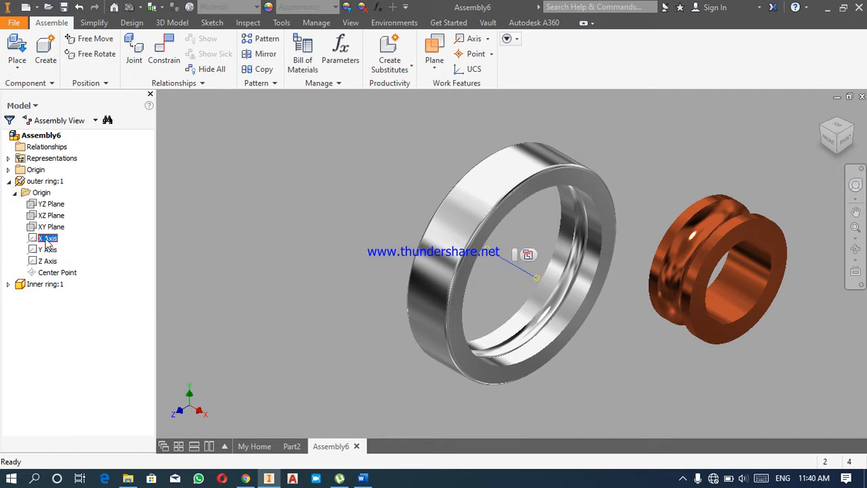
click(8, 284)
click(14, 295)
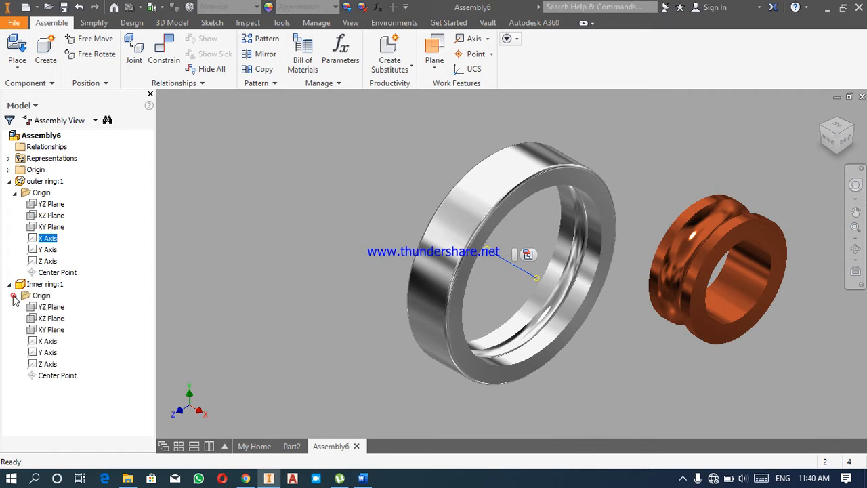
ctrl+click(40, 342)
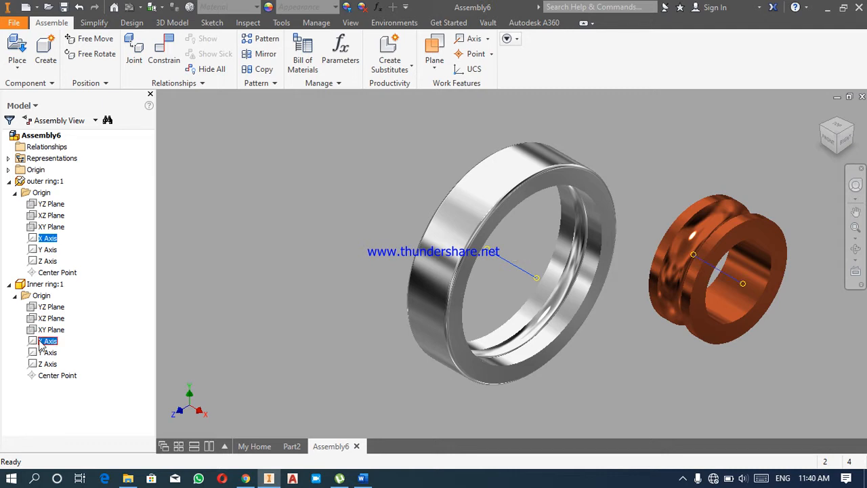
click(162, 52)
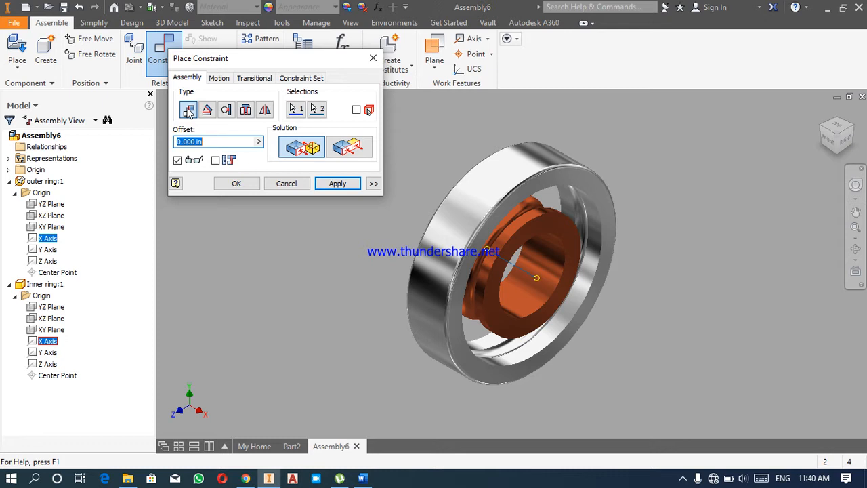
click(337, 185)
click(295, 189)
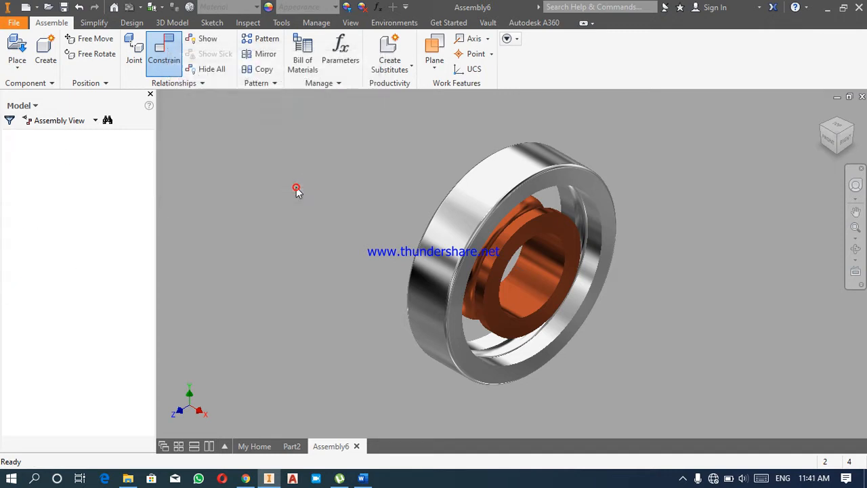
- Apply a Flush constraint with 0.000 in offset between the front annular faces of the outer ring and the inner ring
click(164, 54)
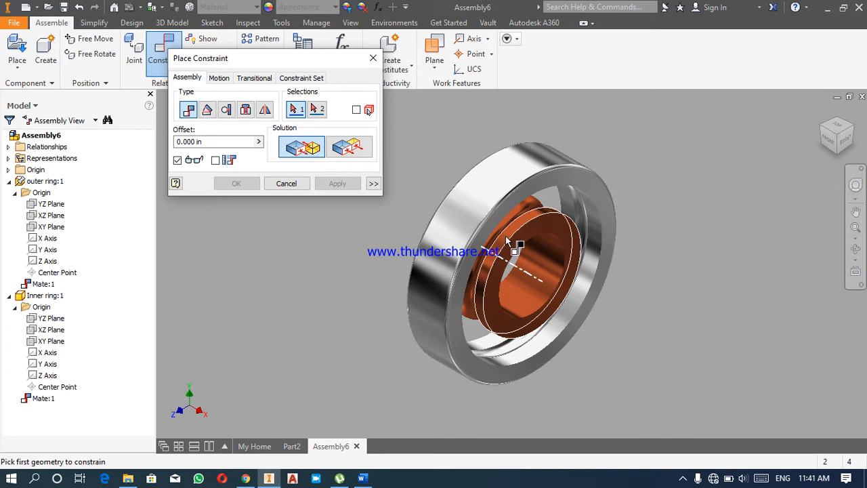
mouse_move(525, 256)
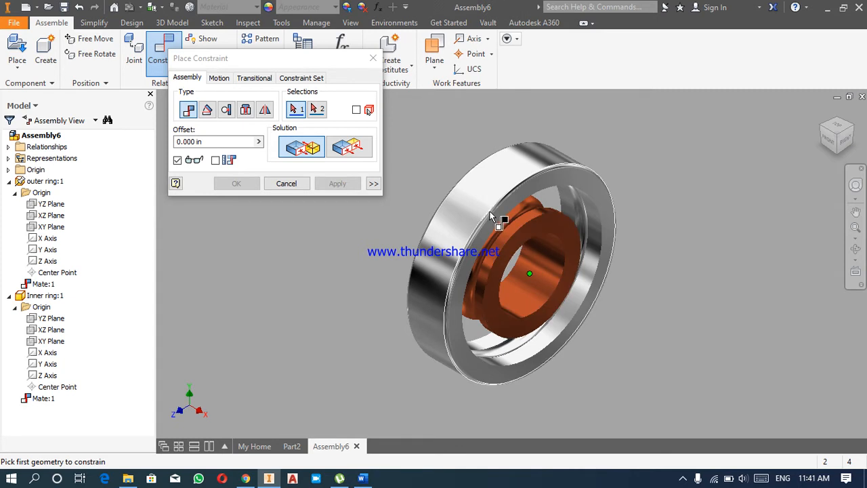
click(357, 150)
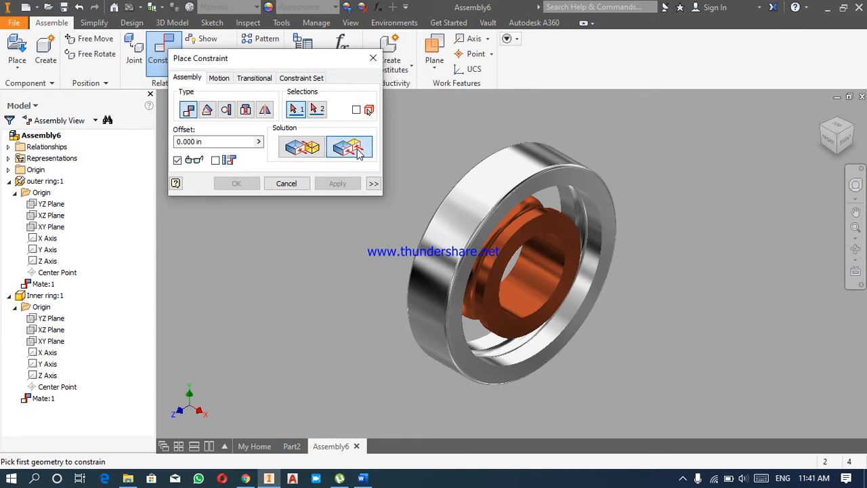
click(539, 187)
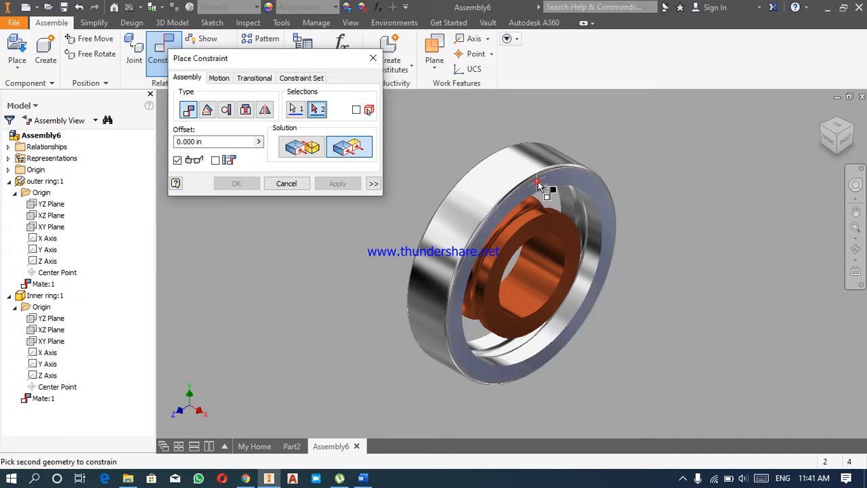
click(550, 230)
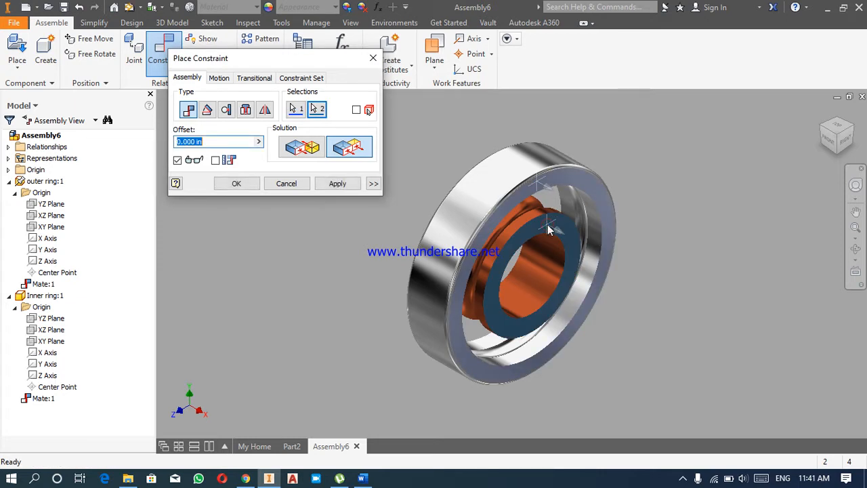
click(345, 183)
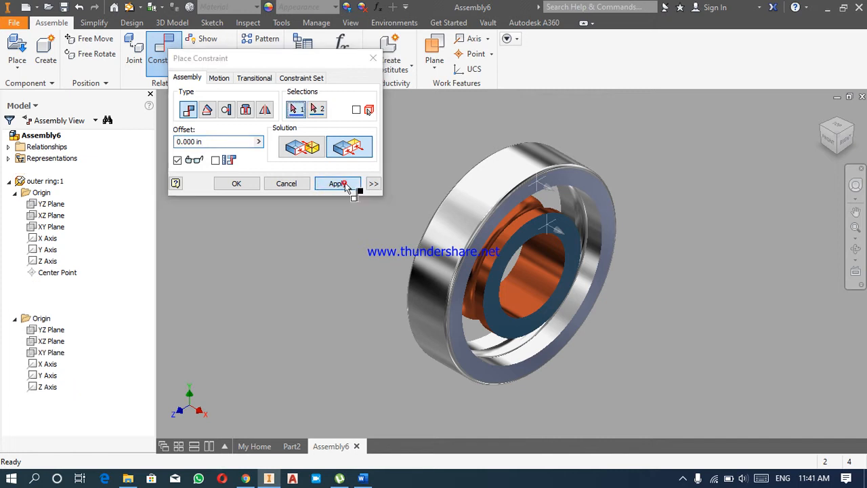
click(286, 183)
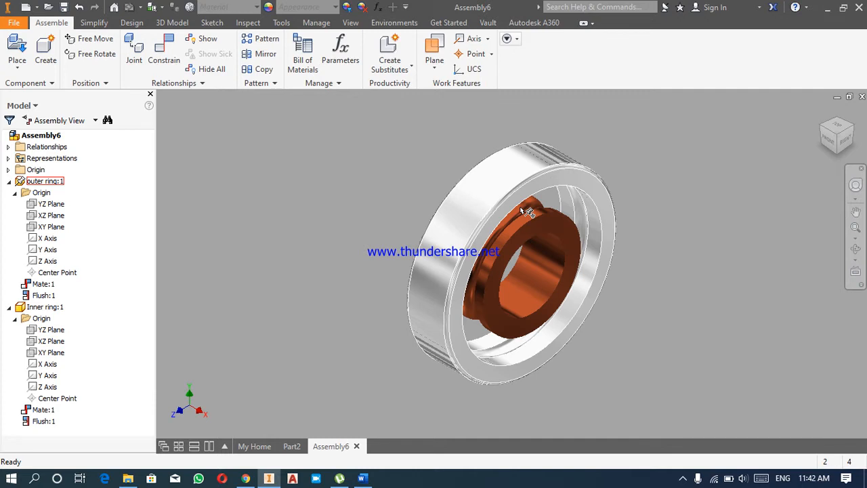
mouse_move(540, 228)
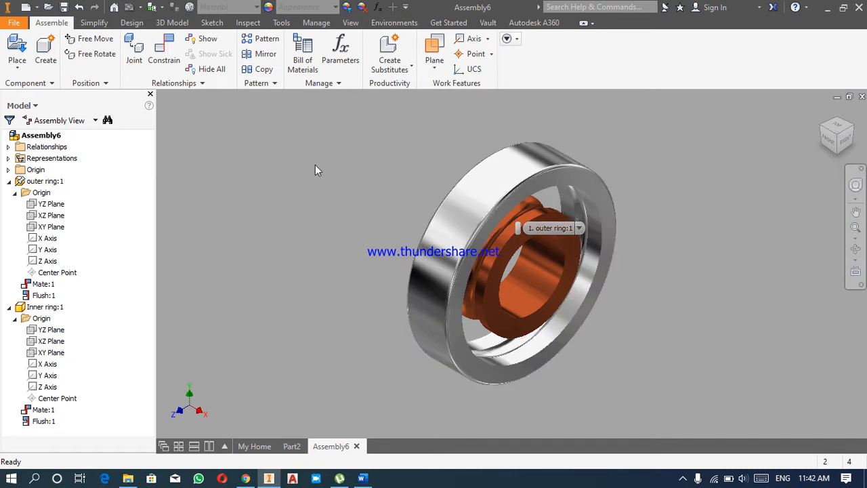
- Place one instance of the Ball part from the Bearing folder in the free space beside the outer ring
click(15, 67)
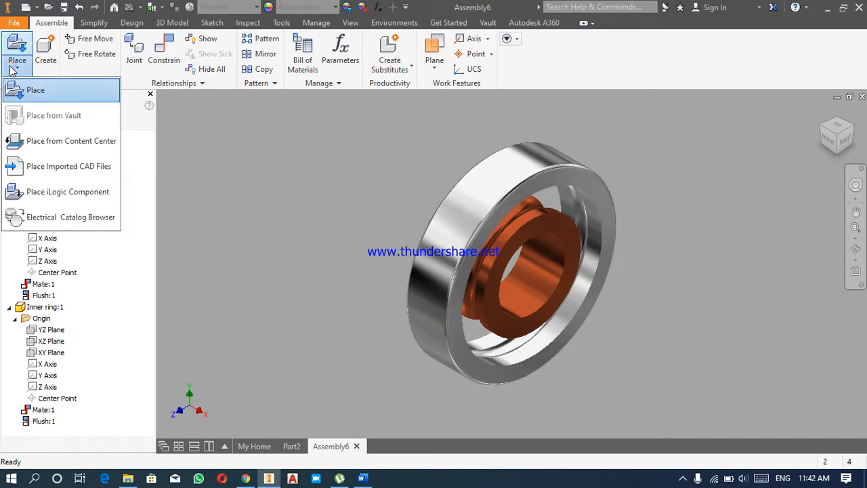
click(35, 93)
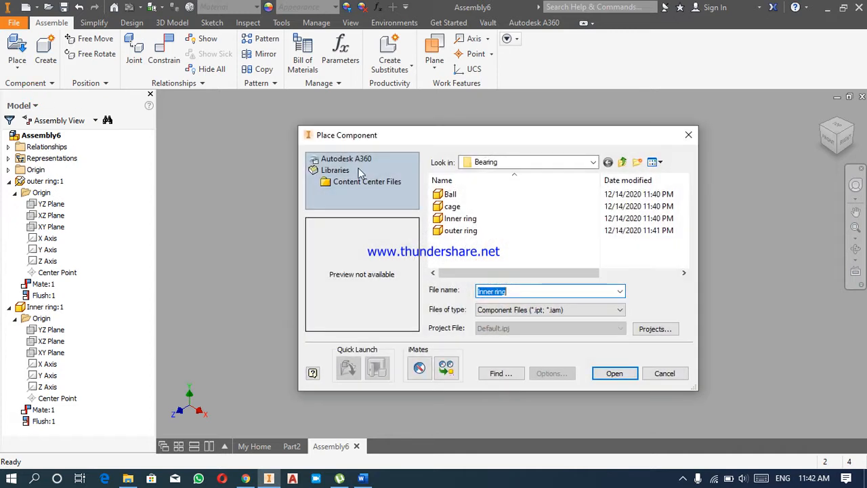
click(454, 194)
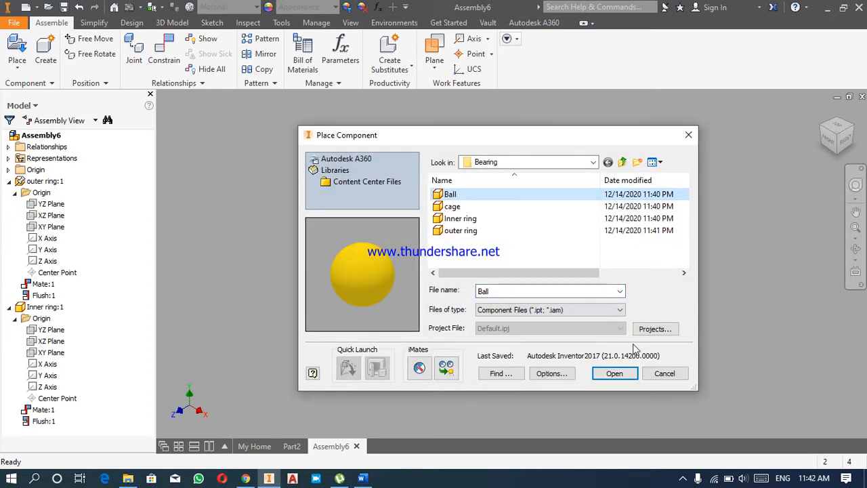
click(614, 373)
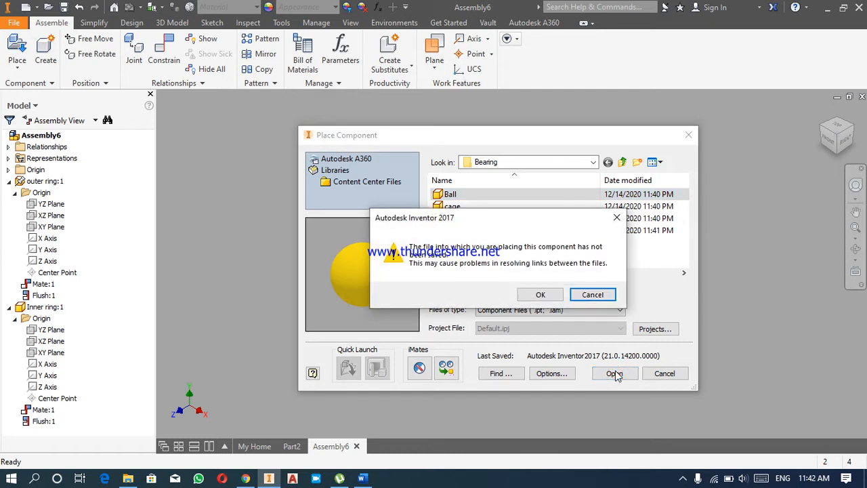
key(Return)
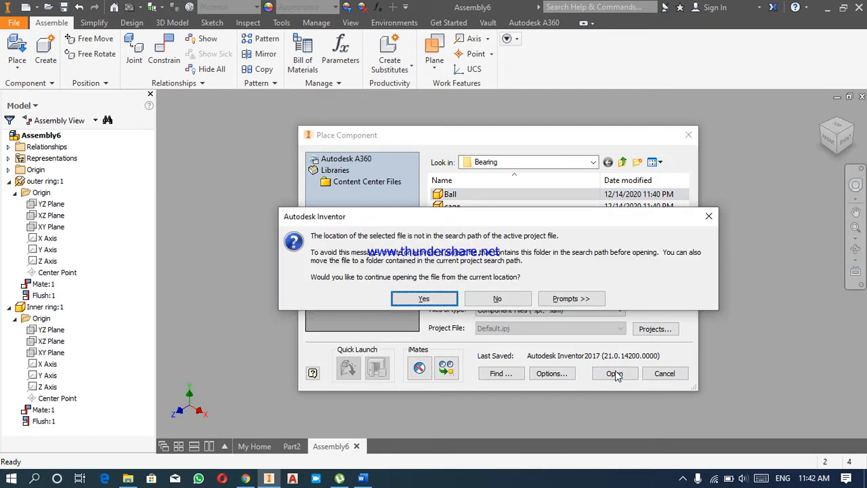
key(Return)
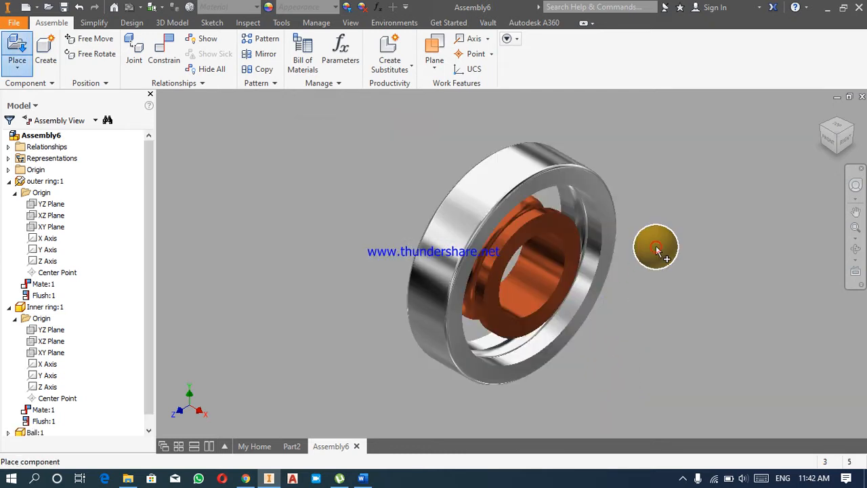
right_click(655, 247)
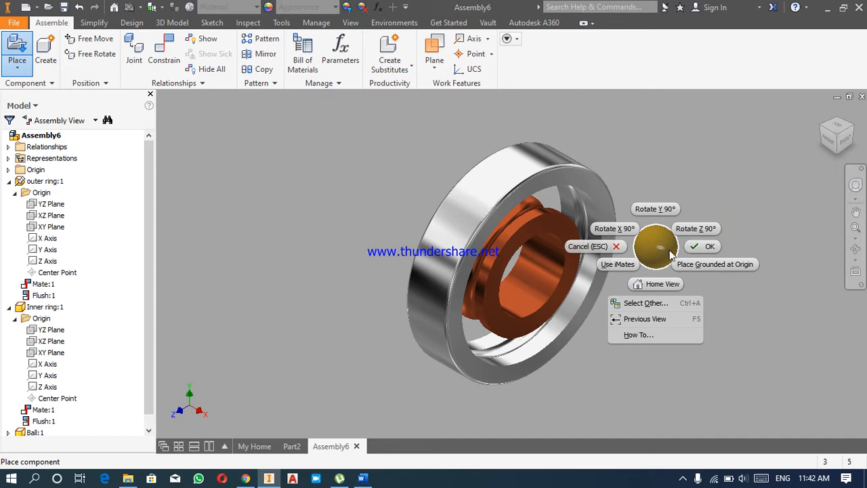
click(708, 246)
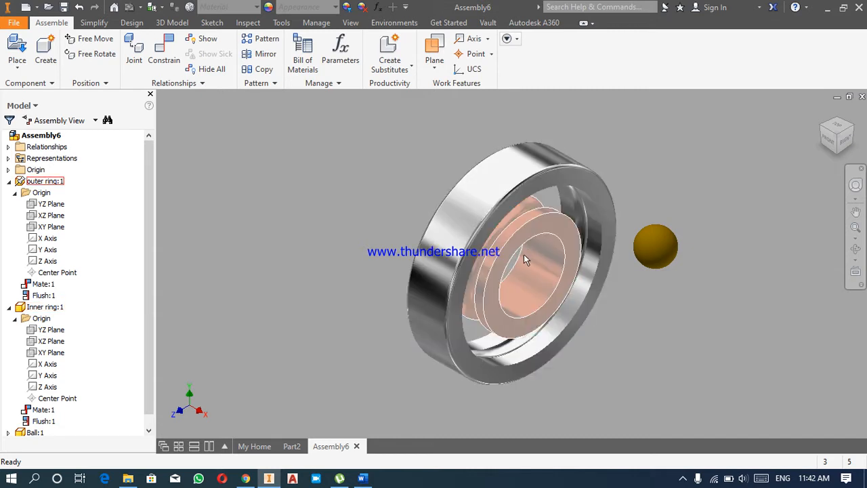
- Apply a Mate constraint with 0.000 in offset between the YZ planes of the outer ring and the ball
click(52, 206)
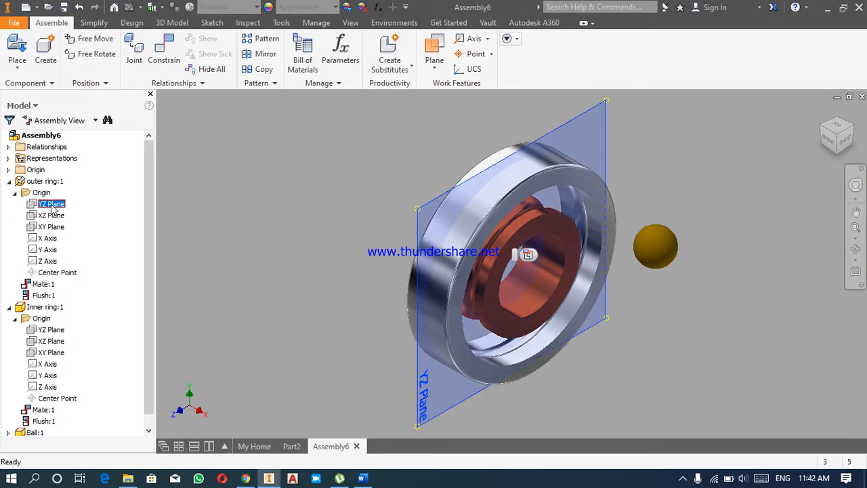
click(52, 206)
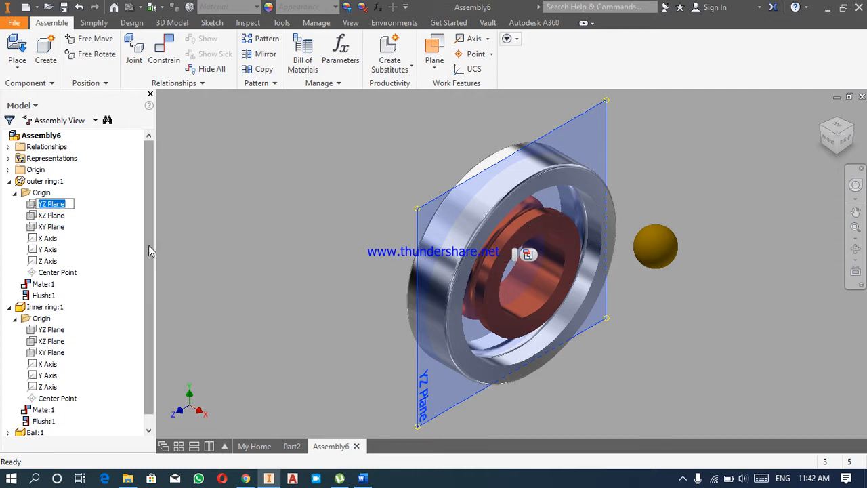
drag(149, 246, 147, 296)
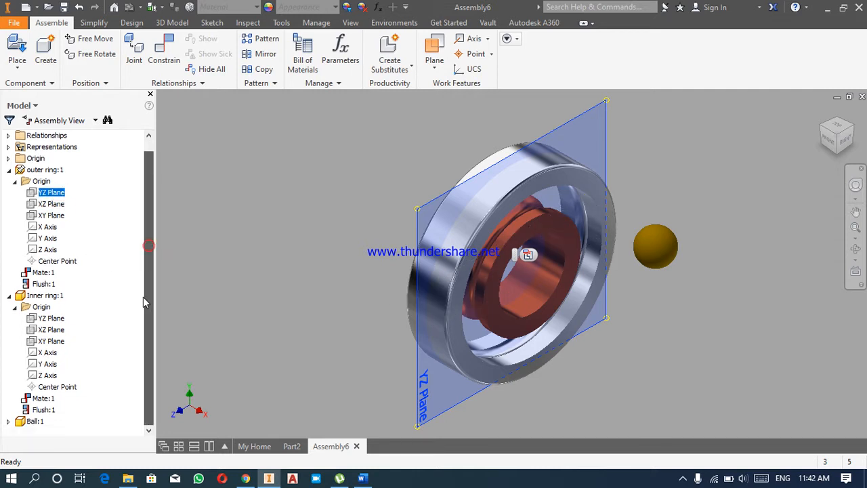
click(8, 421)
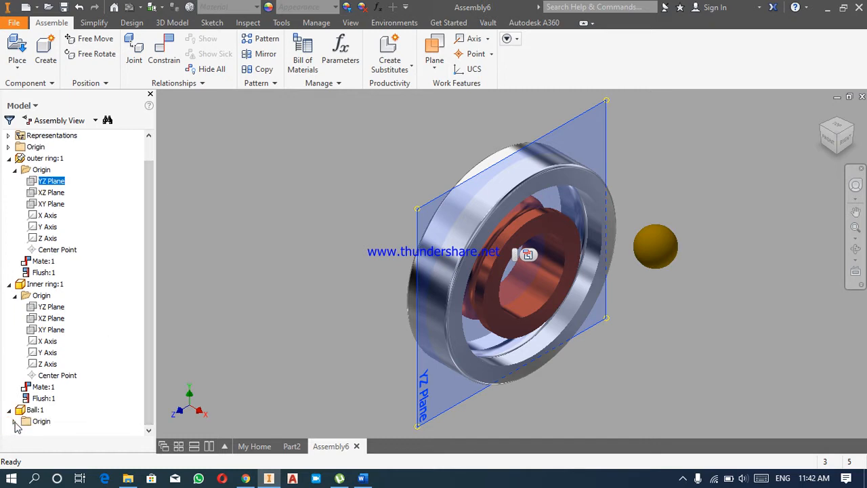
click(15, 421)
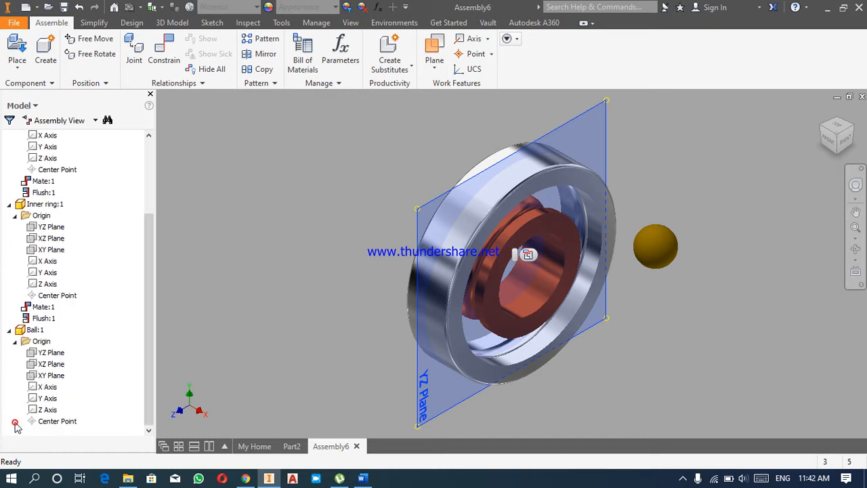
click(54, 353)
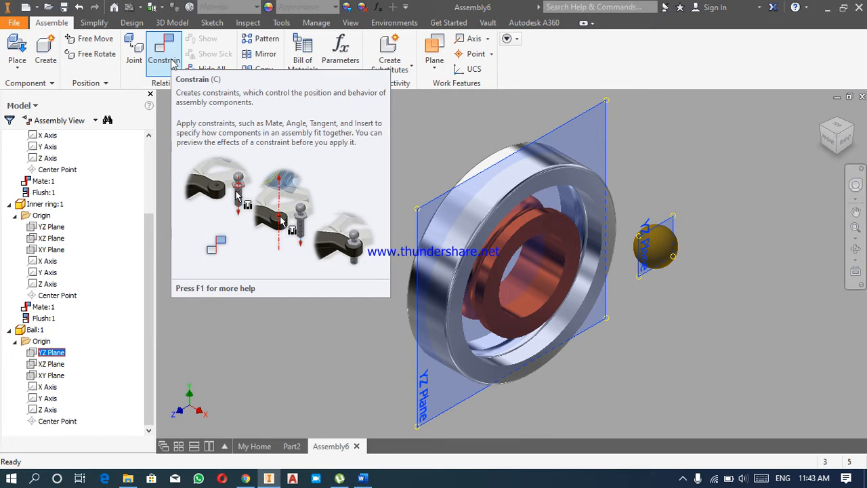
click(172, 62)
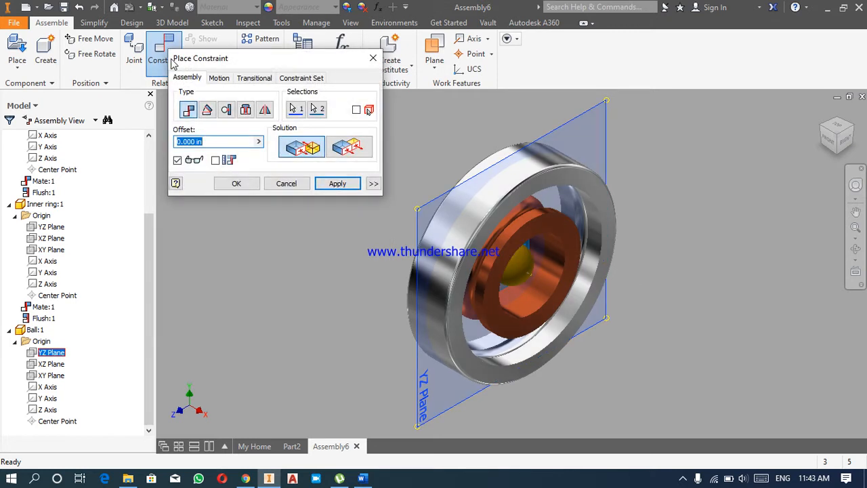
click(337, 184)
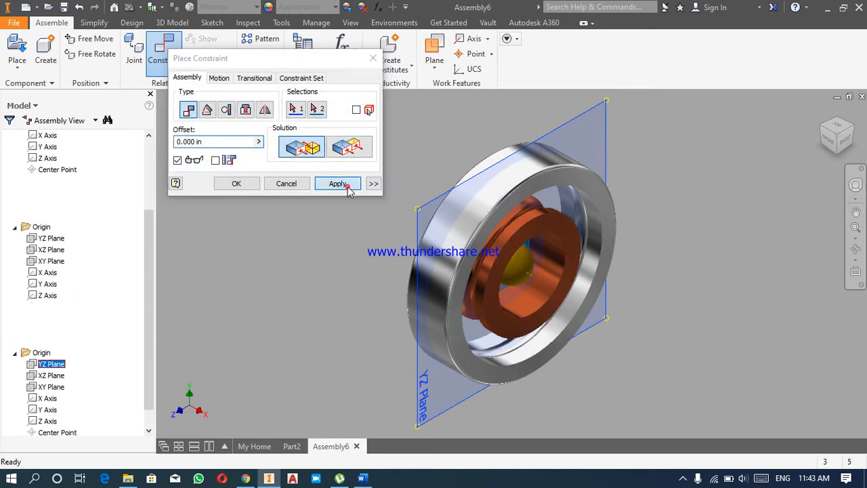
click(296, 186)
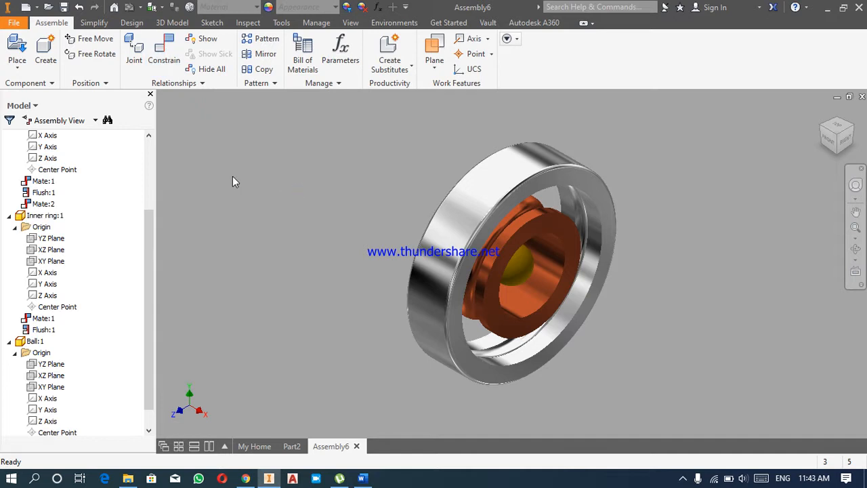
- Apply an inside Tangent constraint with 0.000 in offset between the inner ring's groove face and the ball, and rotate the inner ring to test it
click(167, 60)
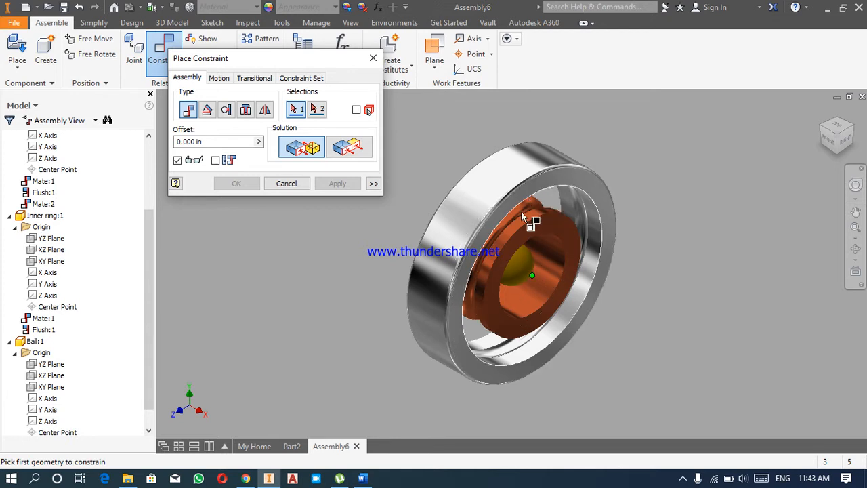
click(227, 111)
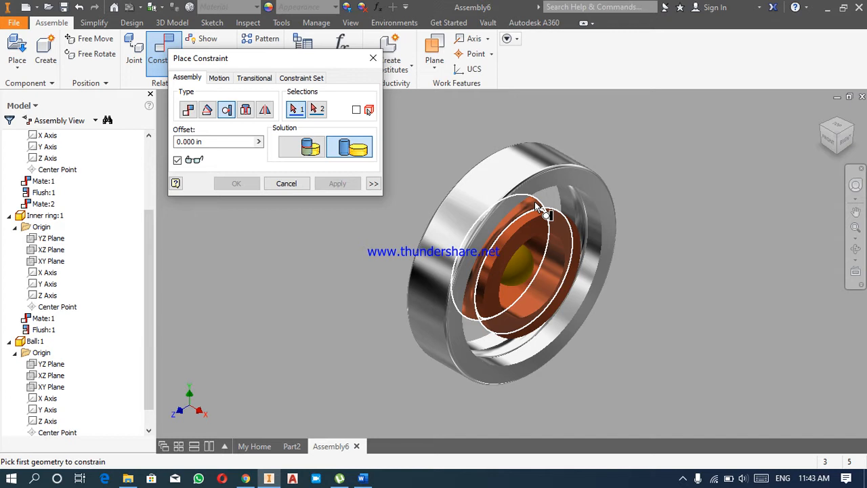
mouse_move(554, 226)
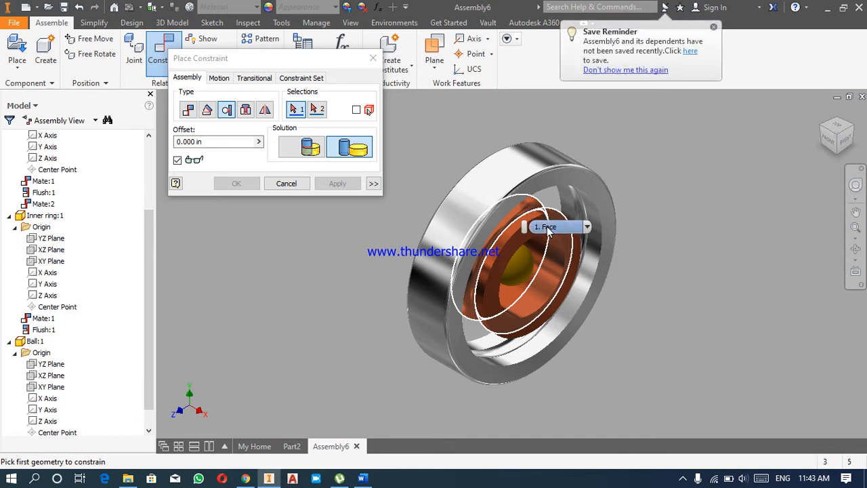
click(547, 228)
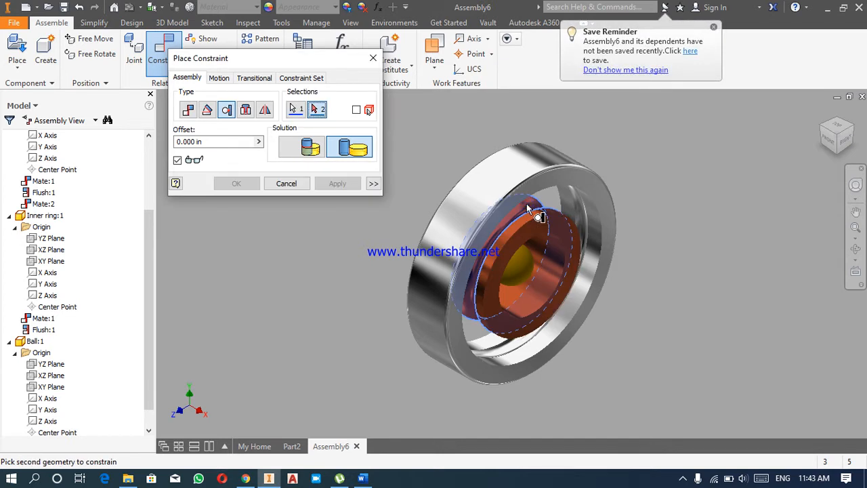
click(523, 264)
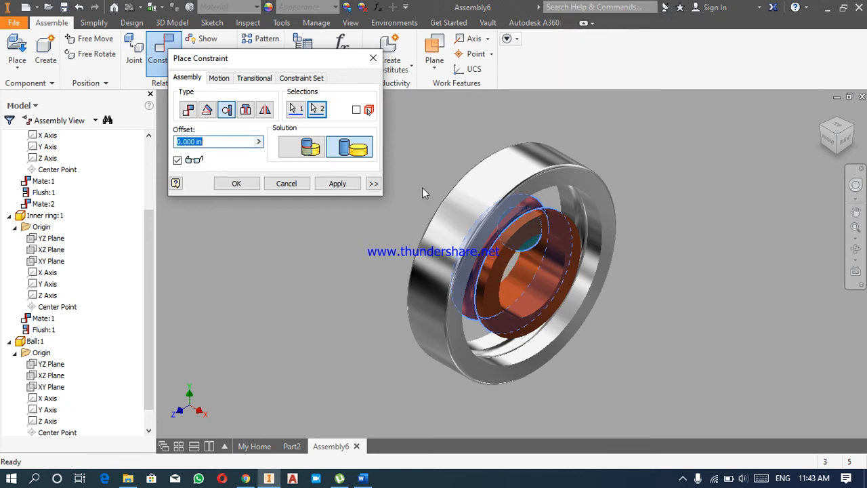
click(310, 149)
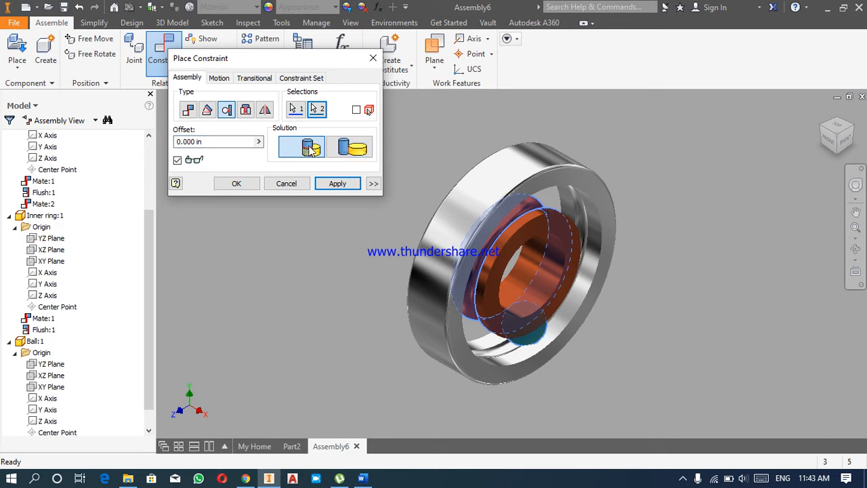
click(344, 188)
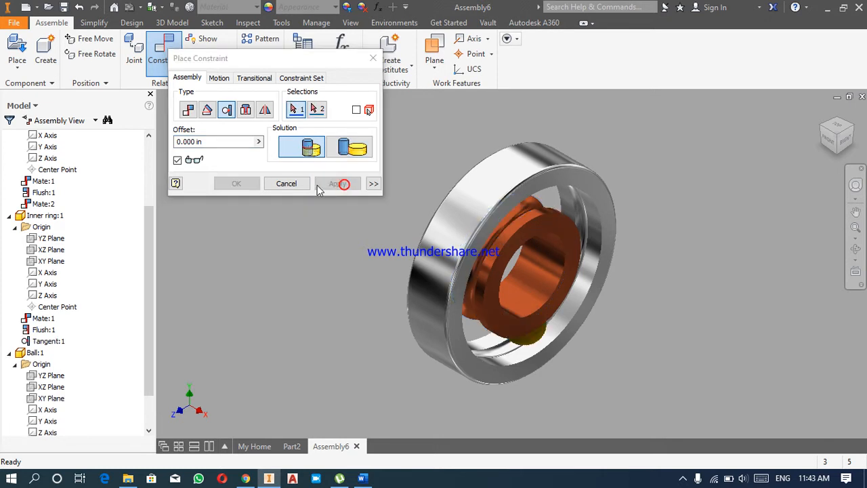
click(301, 184)
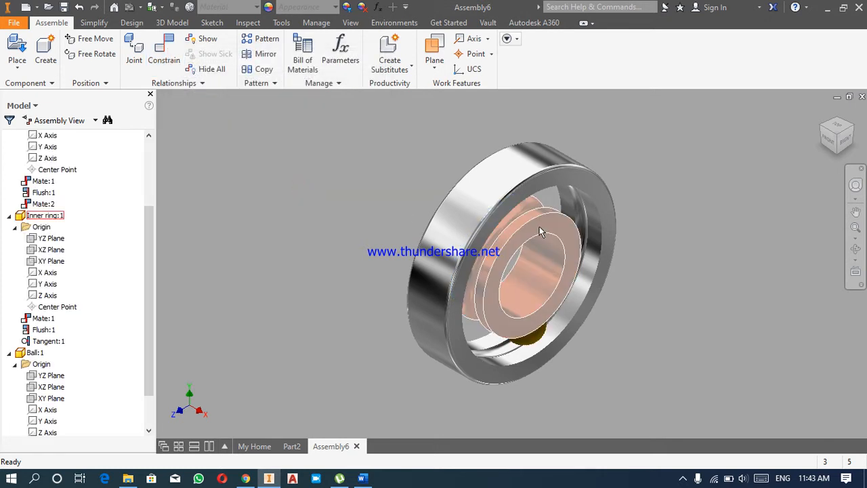
drag(539, 226, 532, 305)
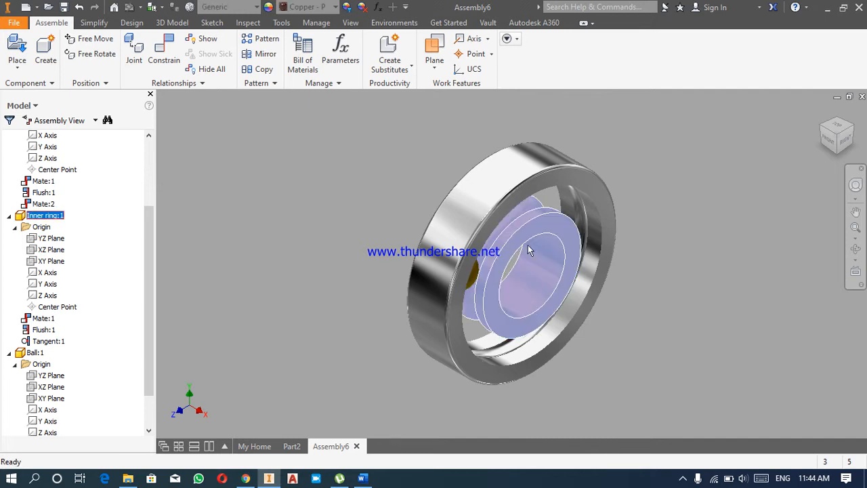
drag(534, 238, 505, 263)
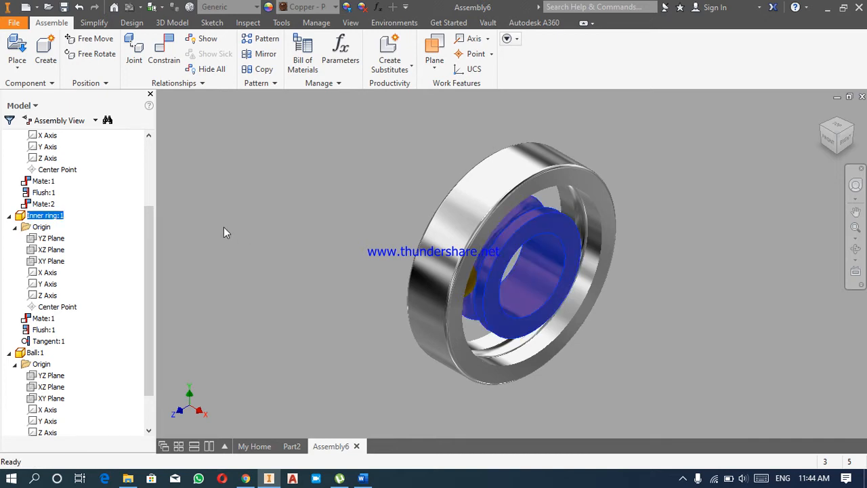
- Apply a Mate constraint with 0.000 in offset between the XY planes of the inner ring and the ball, and rotate the inner ring to test it
click(59, 264)
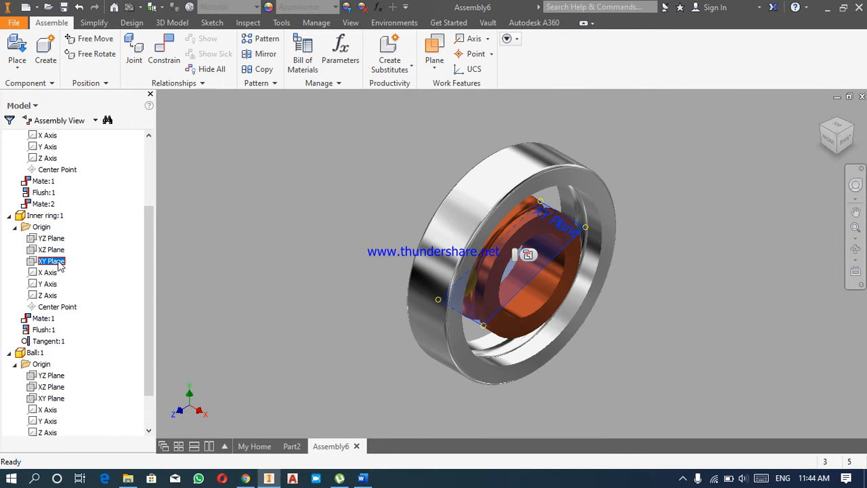
ctrl+click(51, 399)
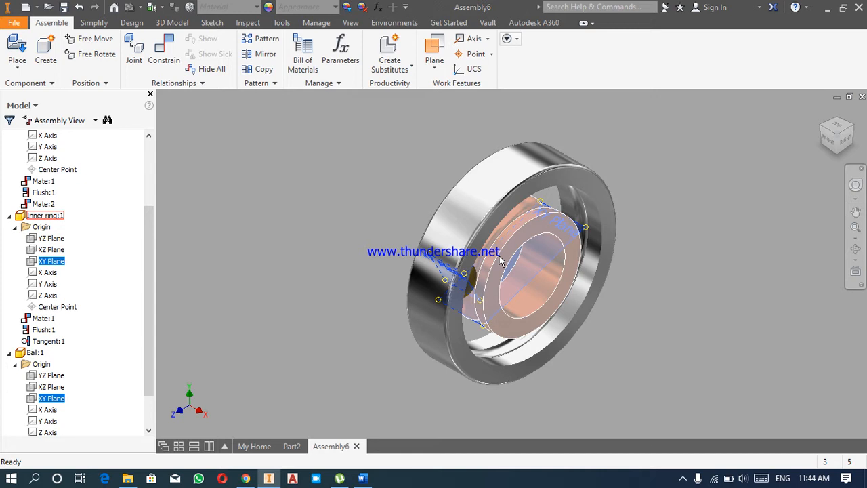
click(171, 61)
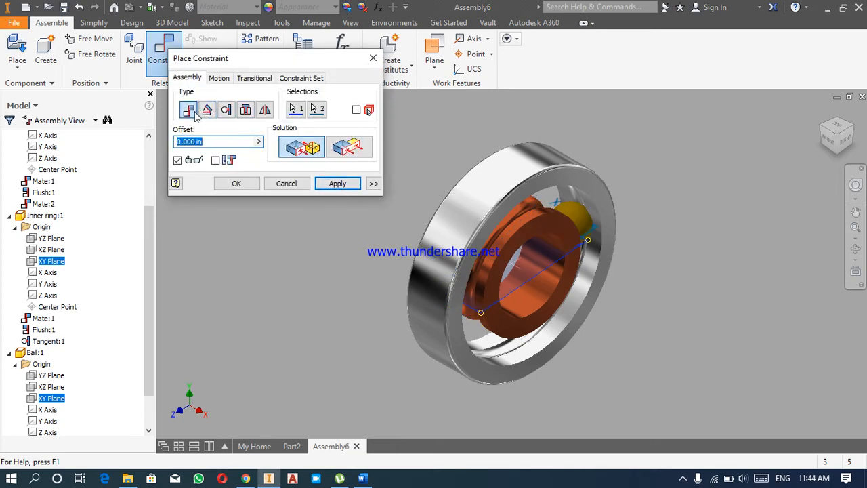
click(342, 184)
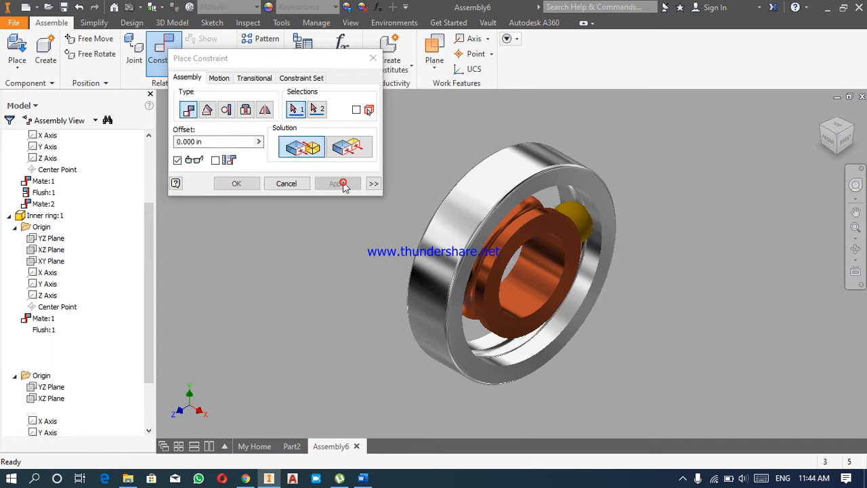
click(288, 183)
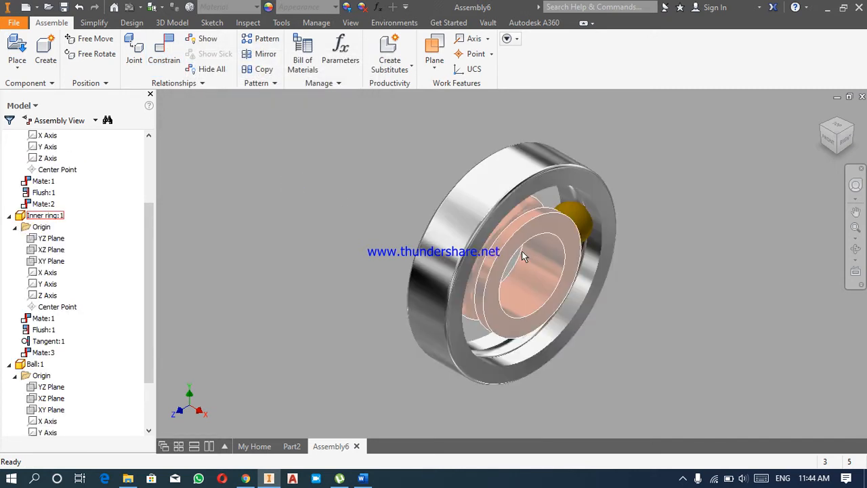
drag(505, 247, 489, 283)
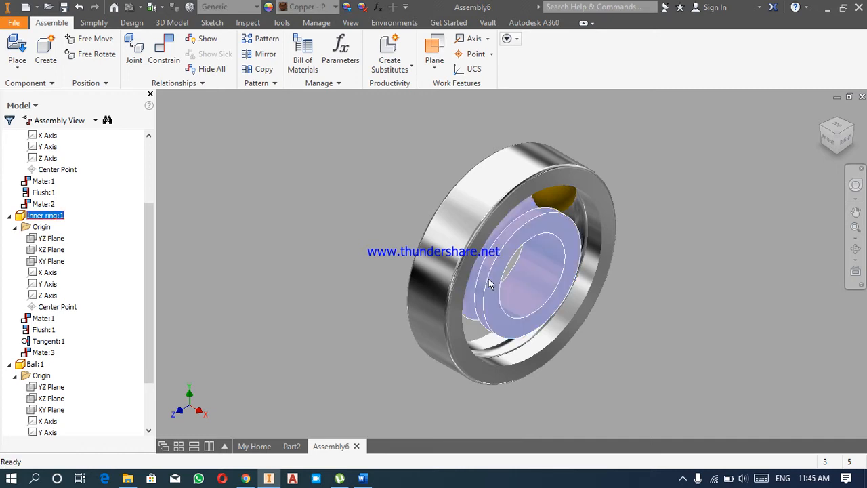
- Set up a circular component pattern of the ball instead of the inner ring, using the inner ring's X axis as the rotation axis
click(270, 42)
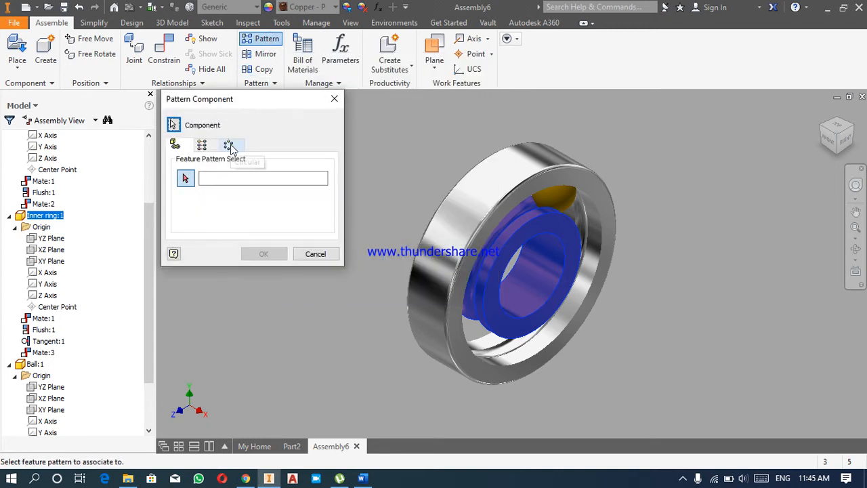
click(229, 147)
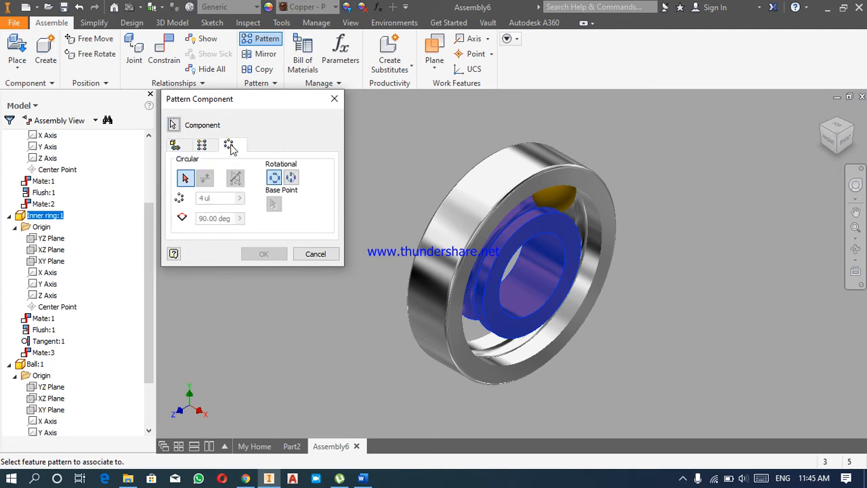
click(272, 178)
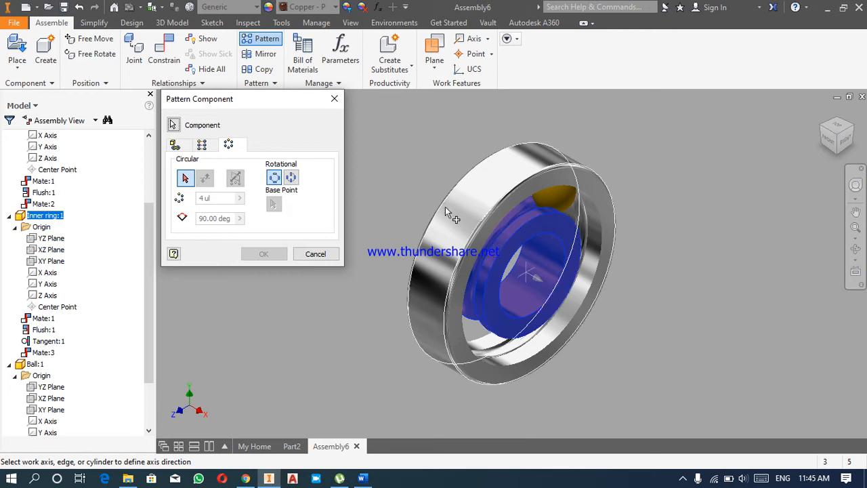
click(274, 177)
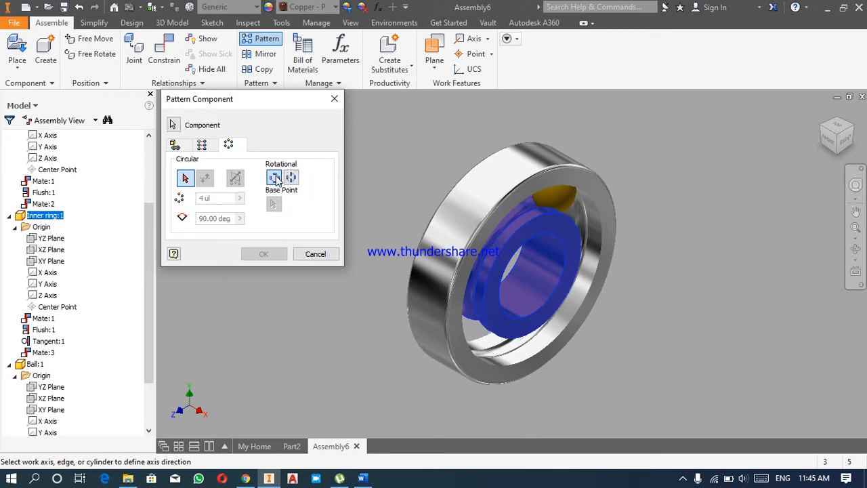
click(173, 127)
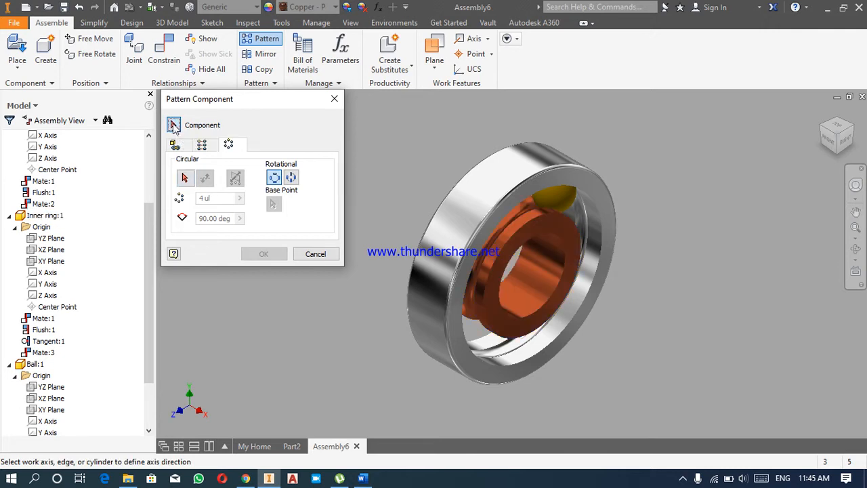
click(556, 198)
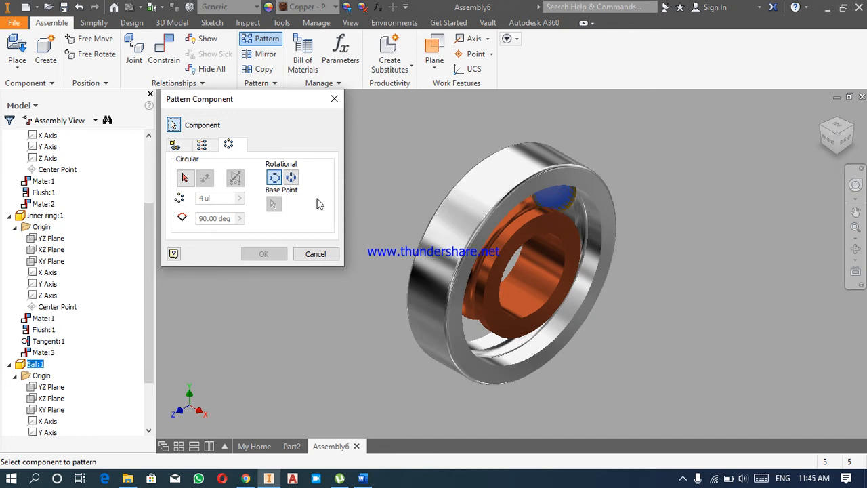
click(186, 179)
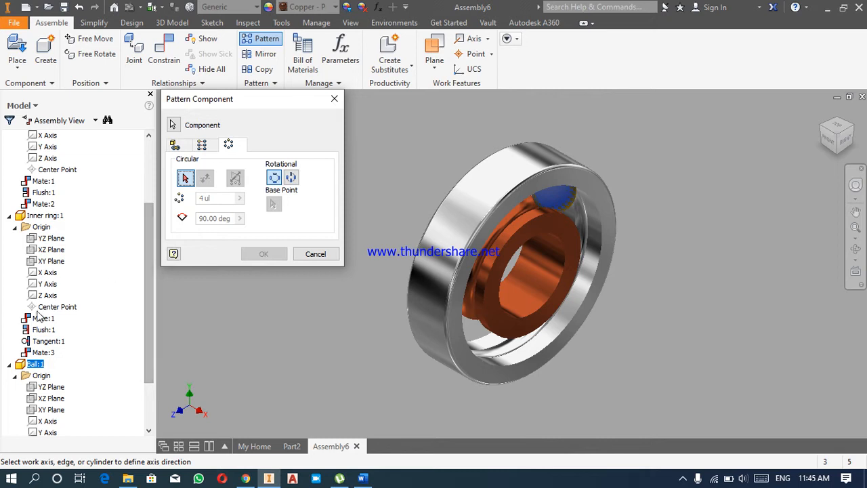
click(47, 274)
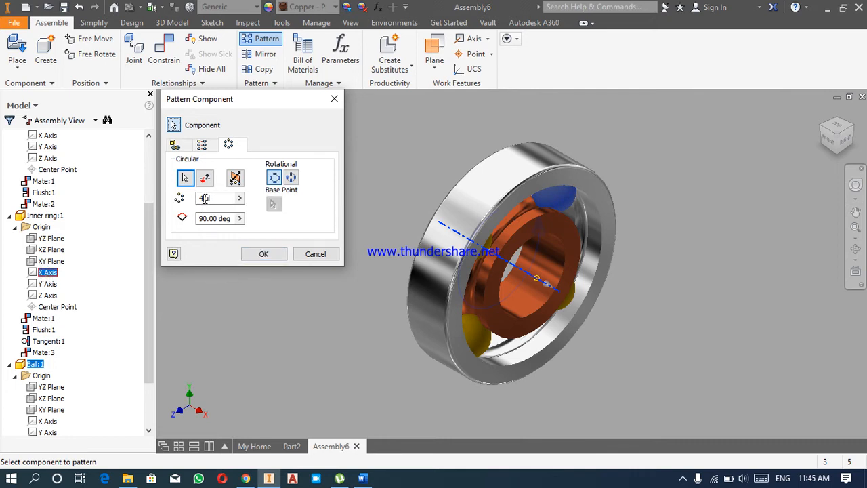
- Set the circular ball pattern to 8 instances at 45 degree spacing and create it
click(203, 197)
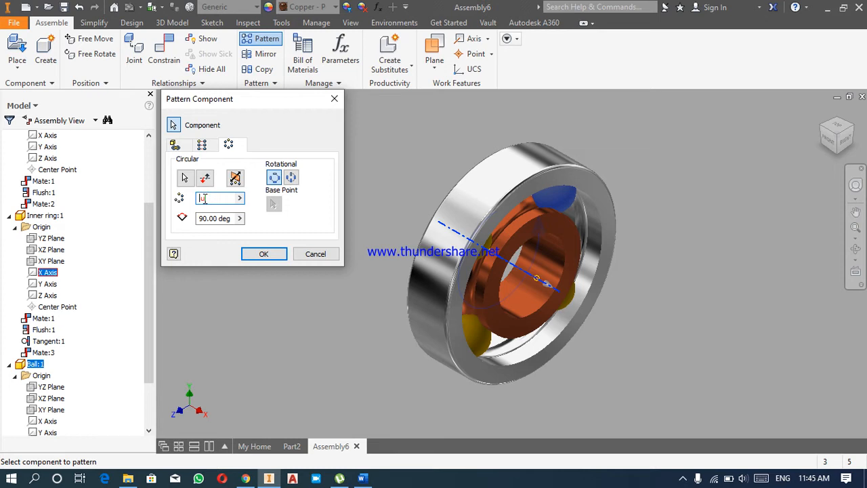
text(8)
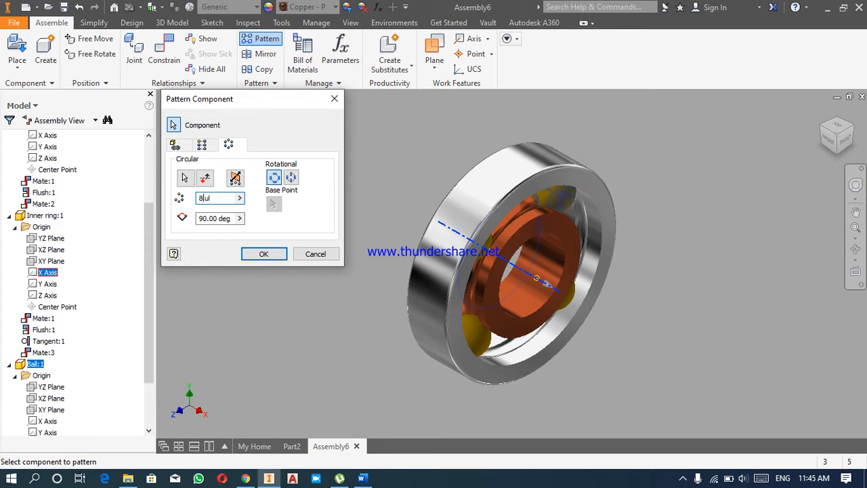
click(203, 218)
double_click(205, 218)
text(4)
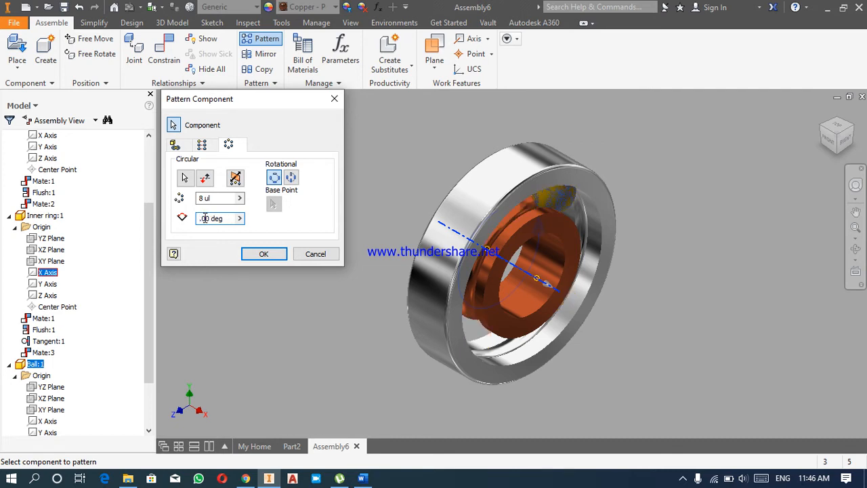
text(5)
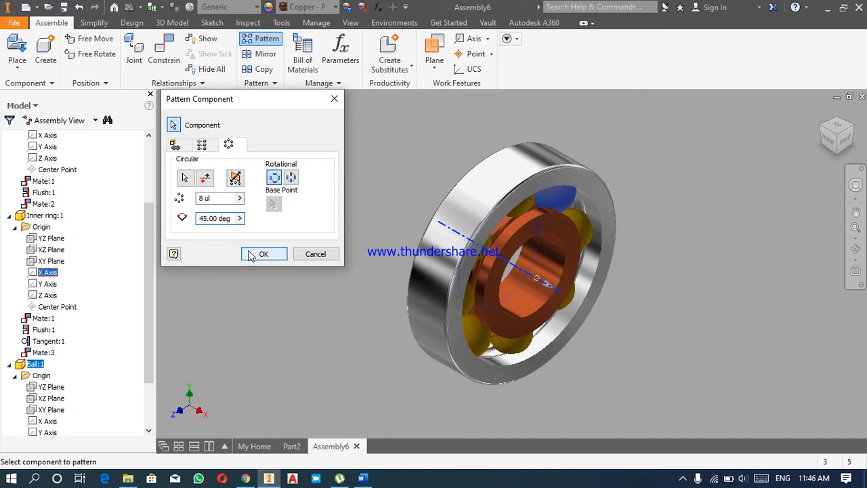
click(260, 254)
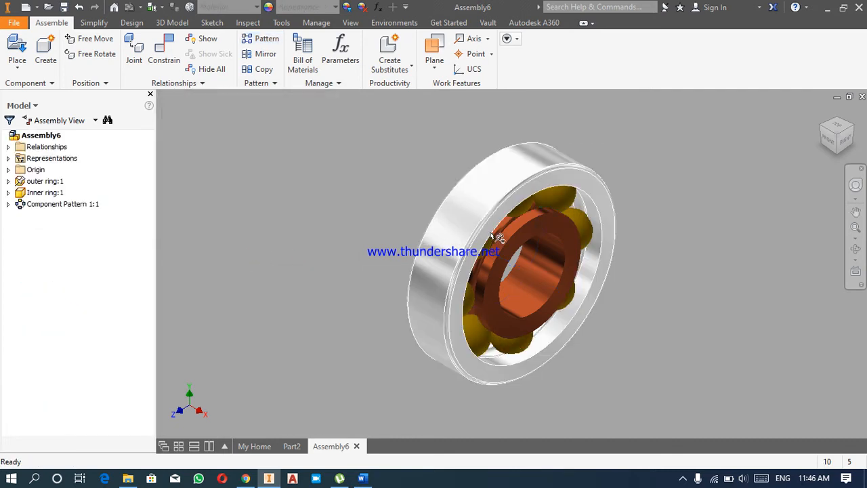
- Rotate the inner ring several times to test how the patterned balls move with it
drag(517, 237, 547, 234)
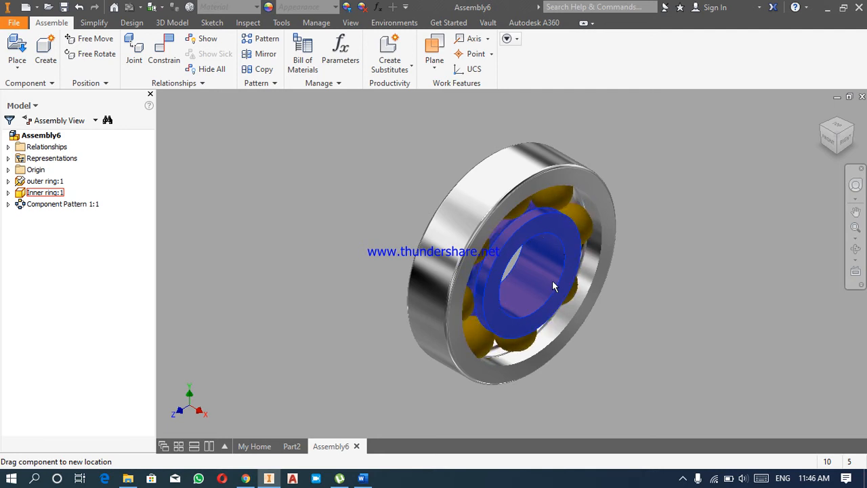
drag(497, 263, 550, 260)
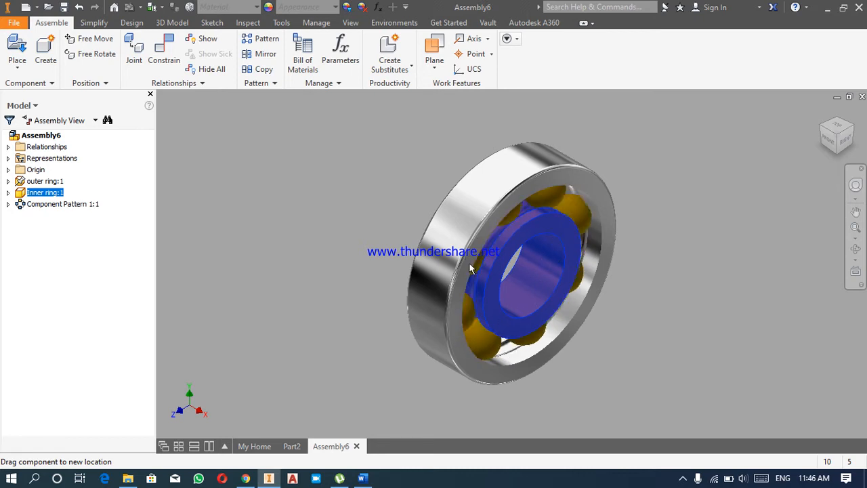
drag(499, 218, 548, 248)
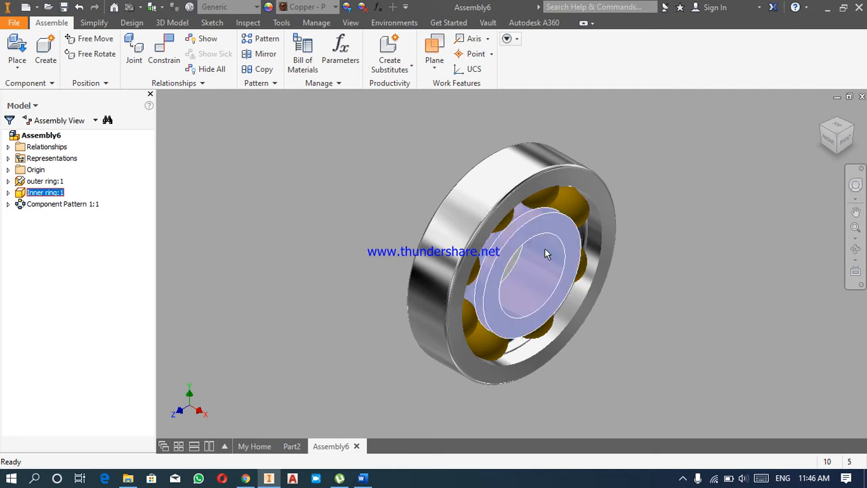
- Place one instance of the cage part from the Bearing folder in the free space beside the outer ring
click(16, 62)
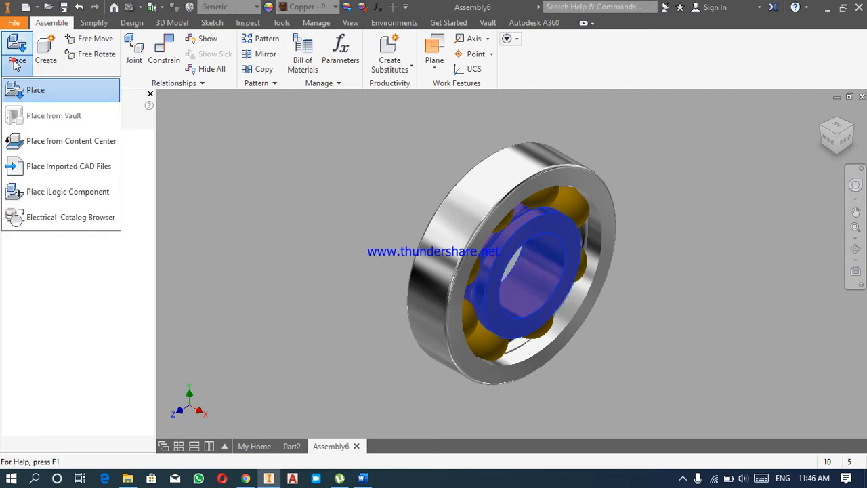
click(38, 90)
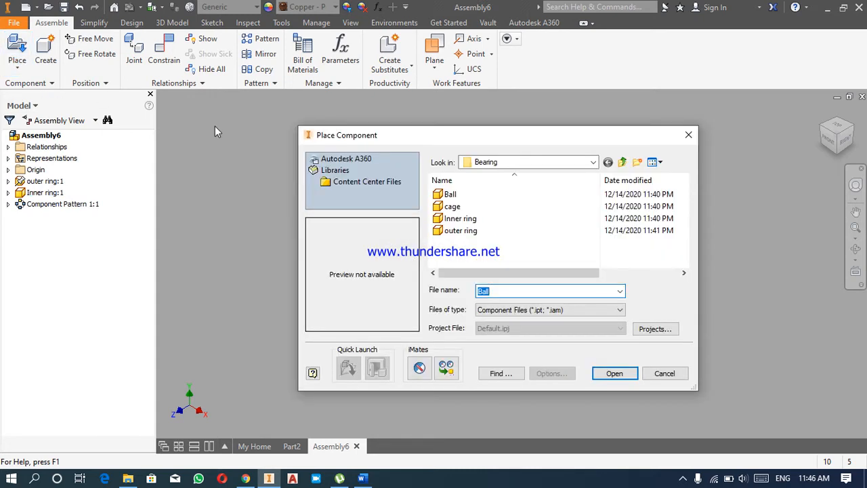
click(452, 206)
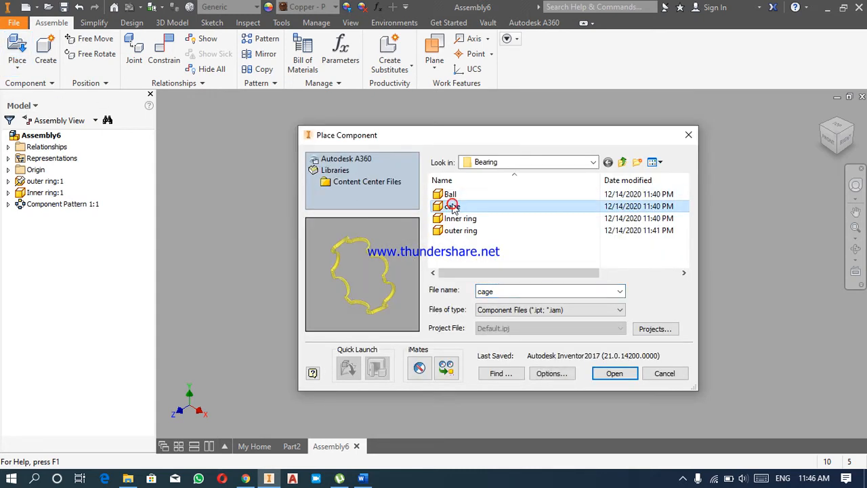
click(617, 374)
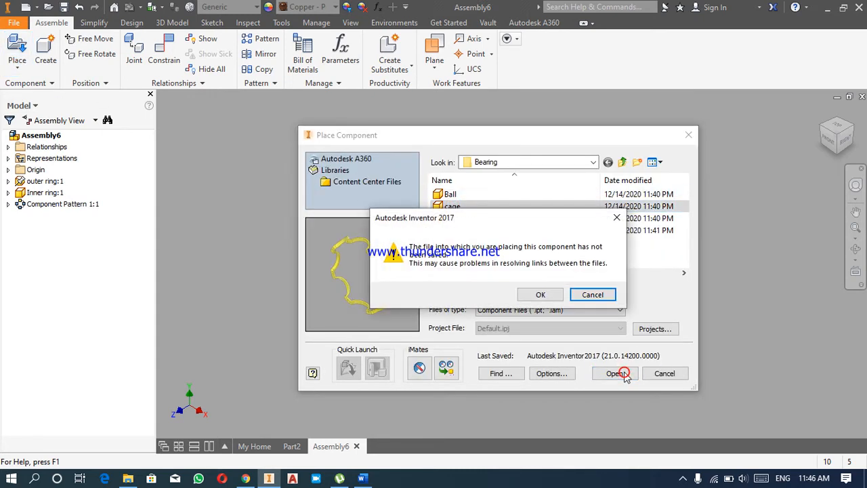
key(Return)
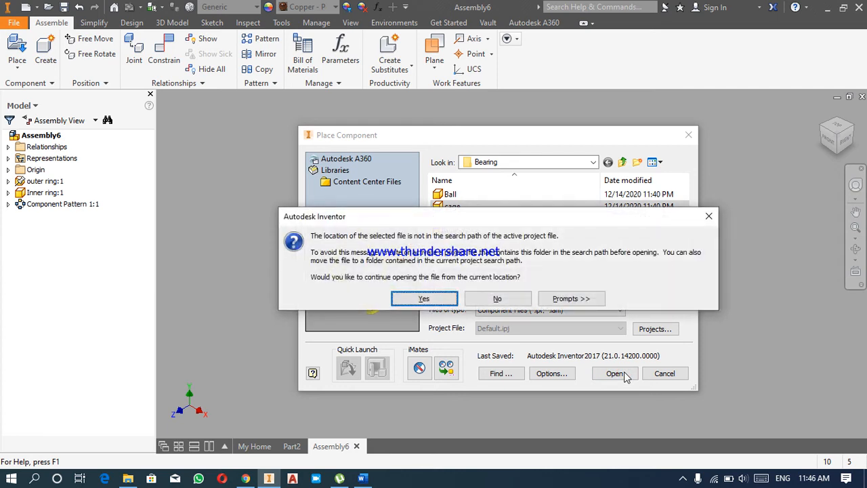
key(Return)
click(719, 240)
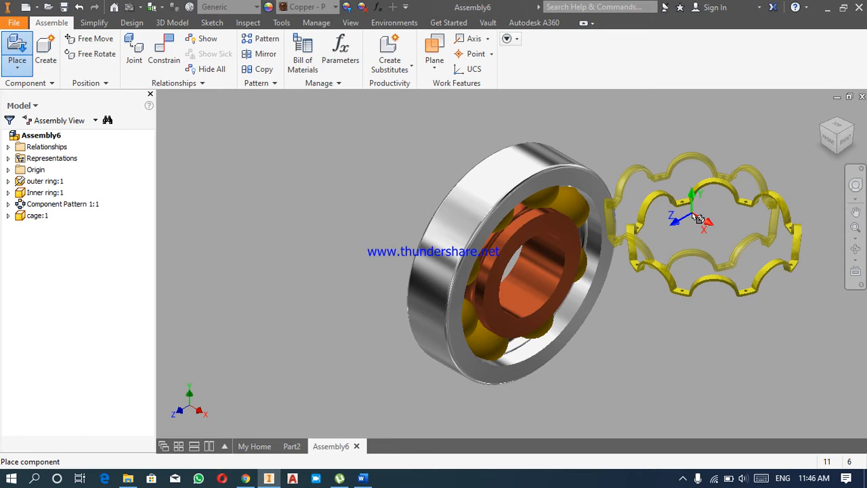
key(Escape)
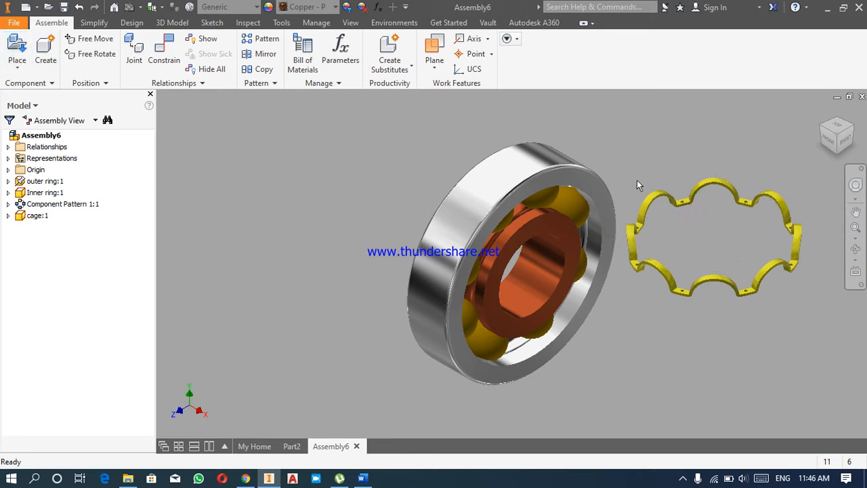
- Free-rotate the cage about its horizontal axis so that the inner sides of its flat, holed tabs can be reached
click(88, 54)
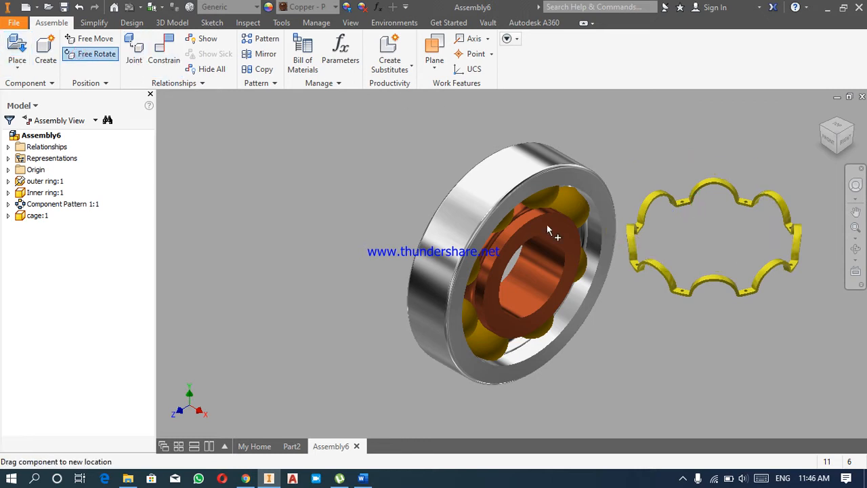
click(655, 273)
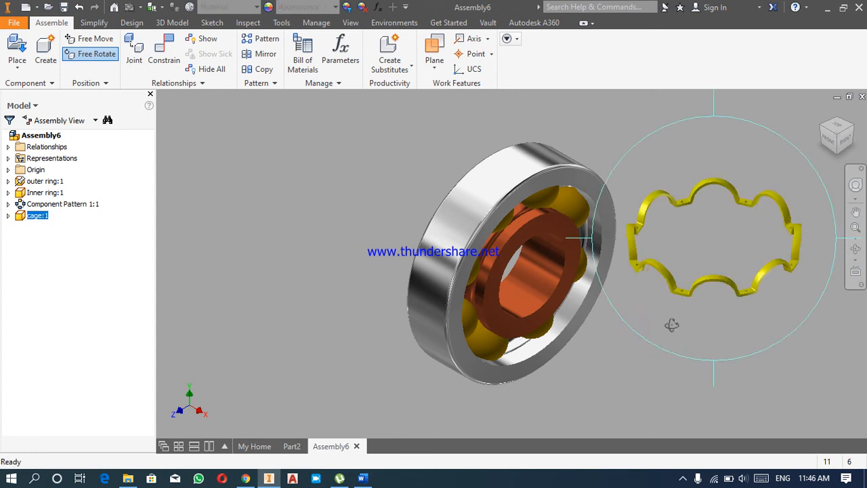
drag(720, 363, 725, 306)
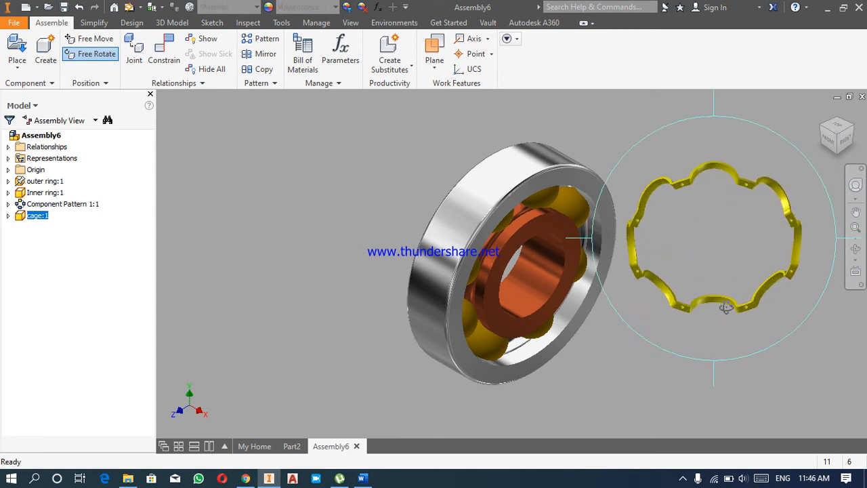
right_click(725, 307)
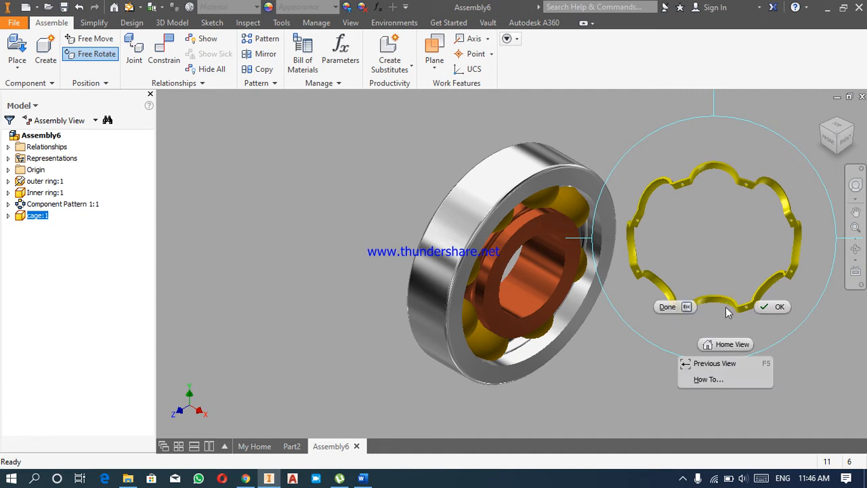
click(772, 308)
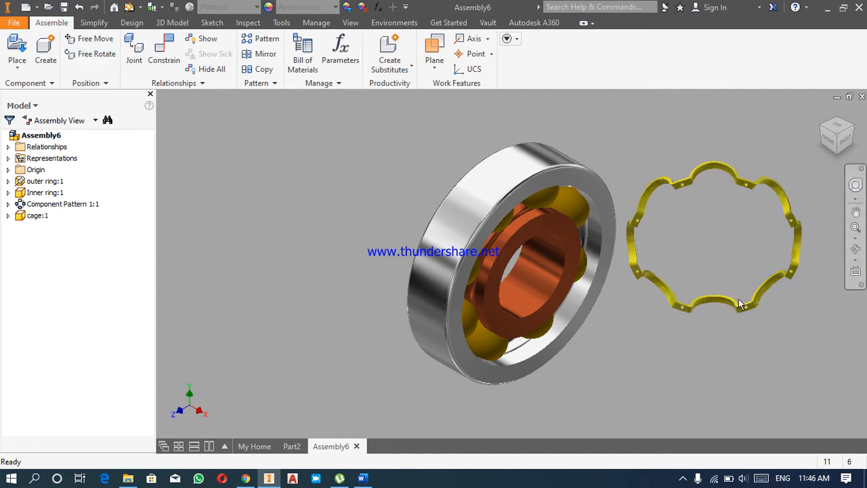
- Mate the outer ring's YZ plane with the inner face of one of the cage's flat, holed tabs at 0.000 in offset
click(8, 181)
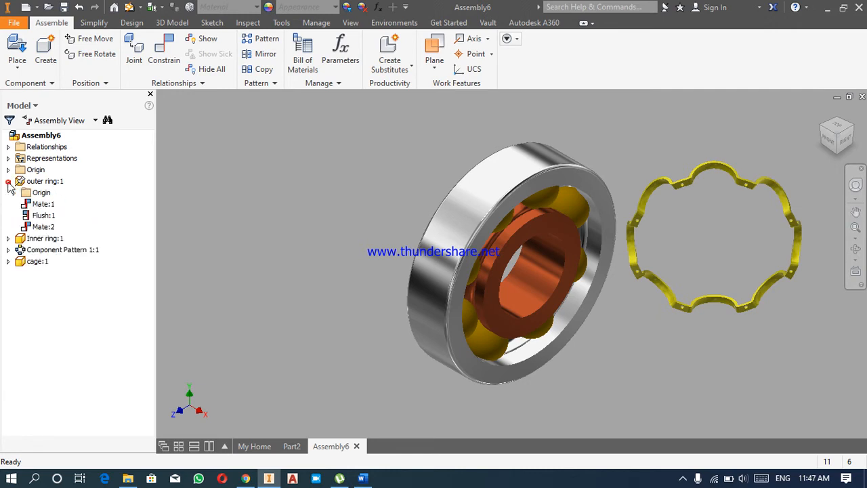
click(13, 192)
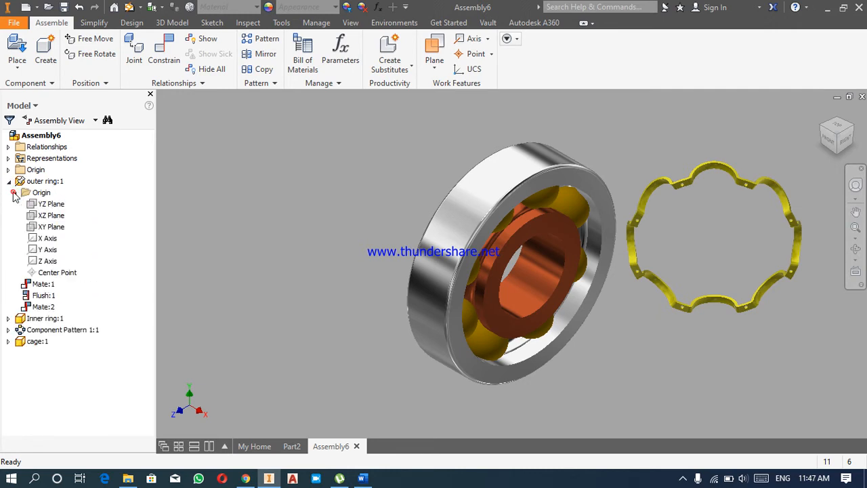
click(50, 204)
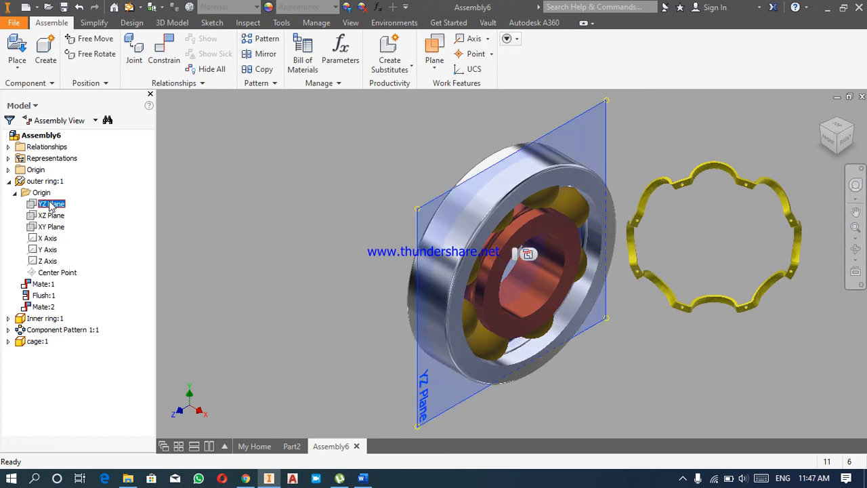
click(8, 342)
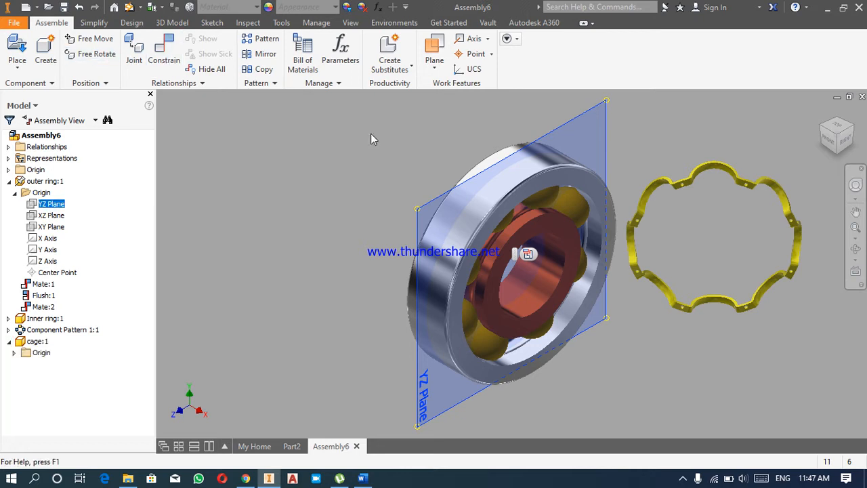
click(855, 228)
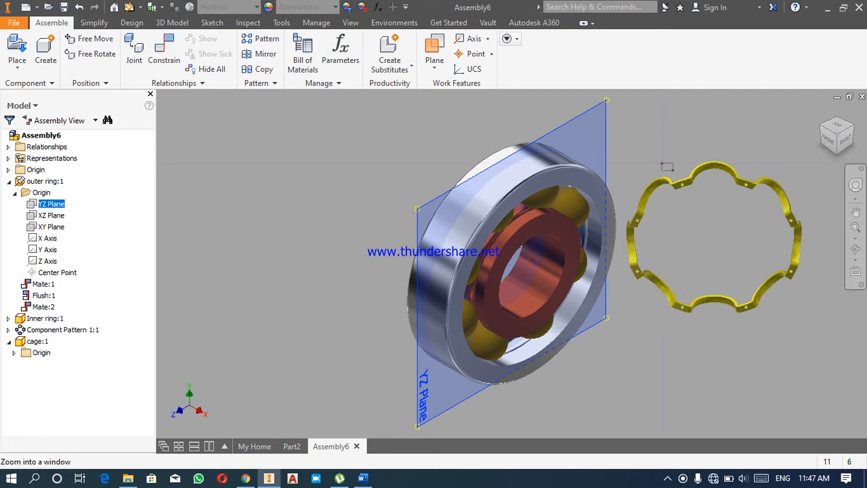
drag(665, 165, 700, 197)
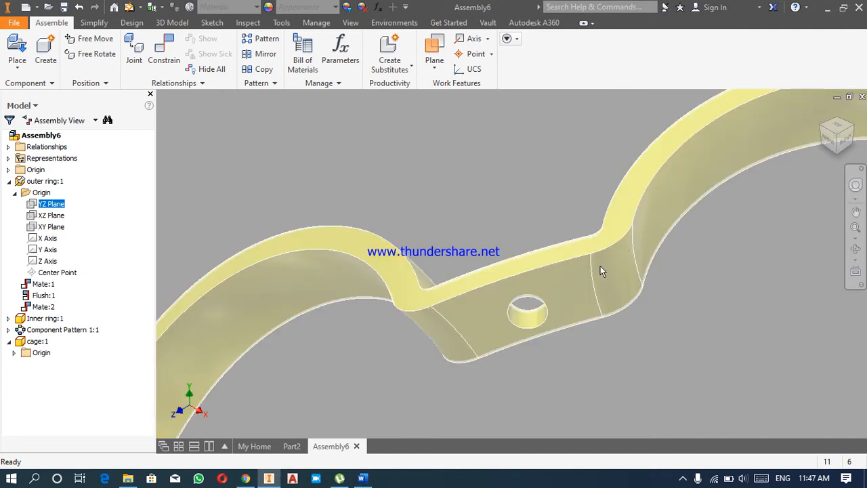
click(168, 52)
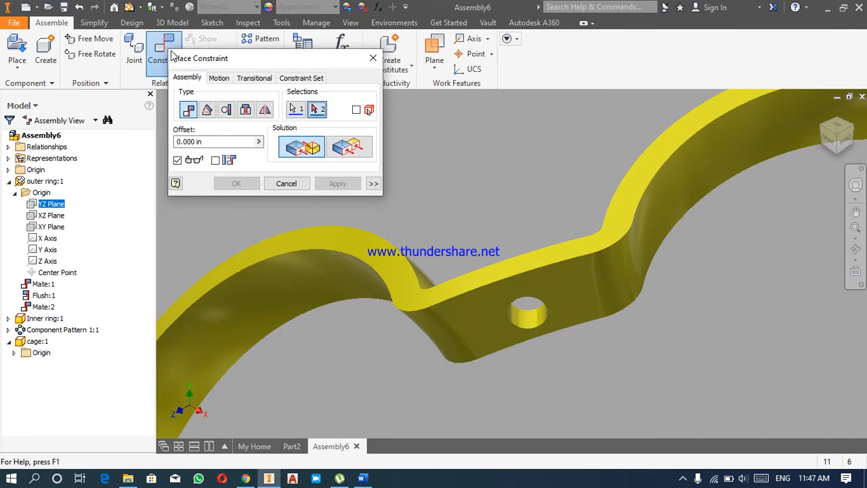
click(557, 292)
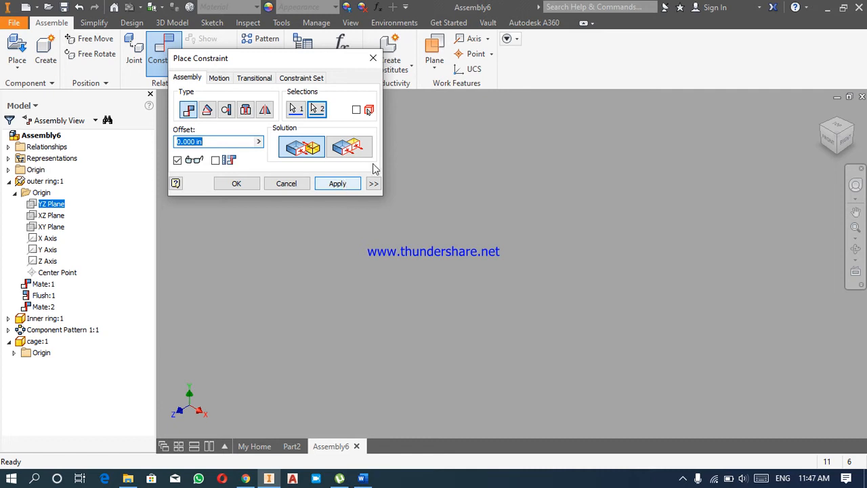
click(822, 115)
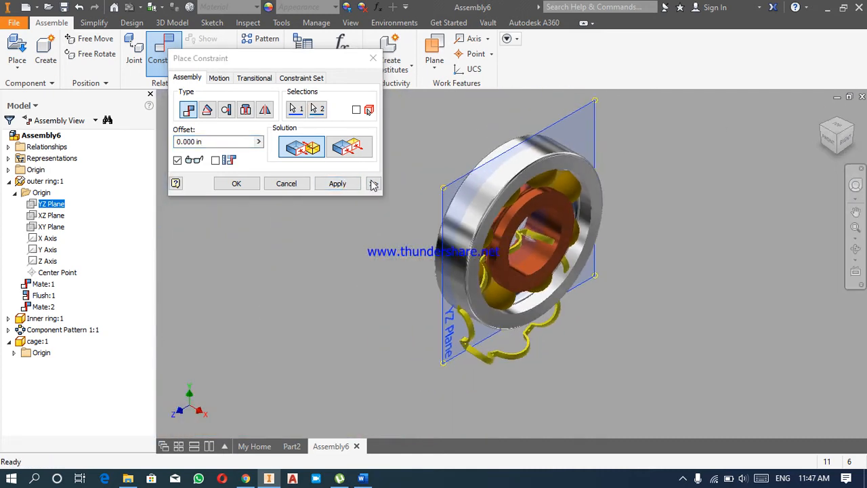
click(344, 187)
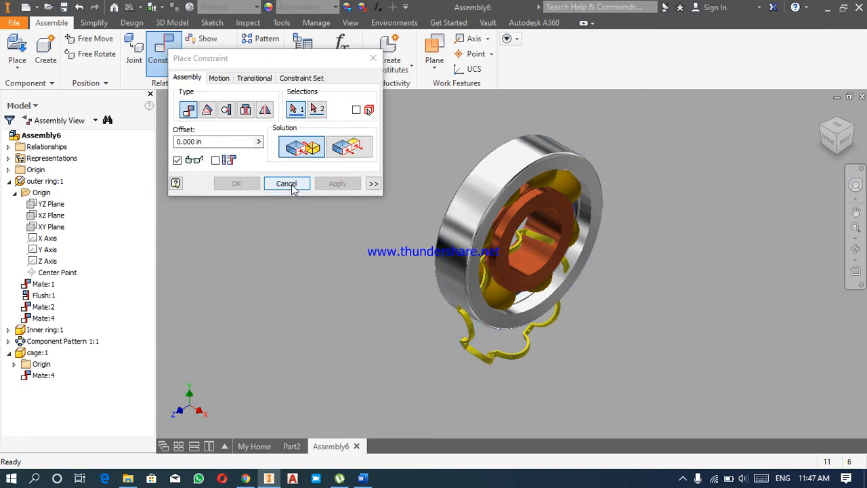
click(291, 186)
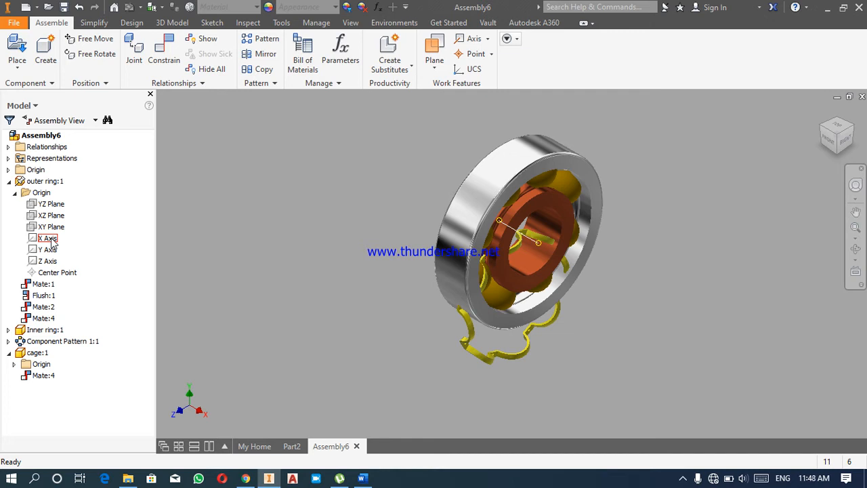
- Expand the origin planes and axes of the inner ring and the cage, and select the inner ring's X axis
click(7, 330)
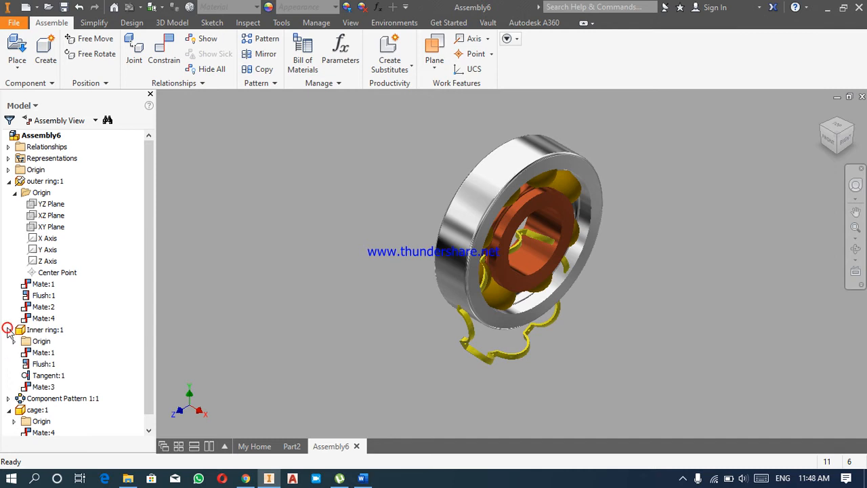
click(14, 341)
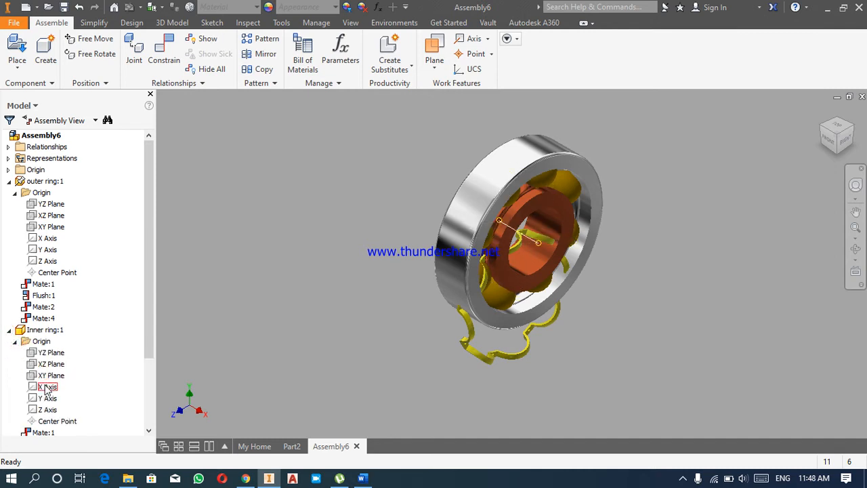
click(46, 387)
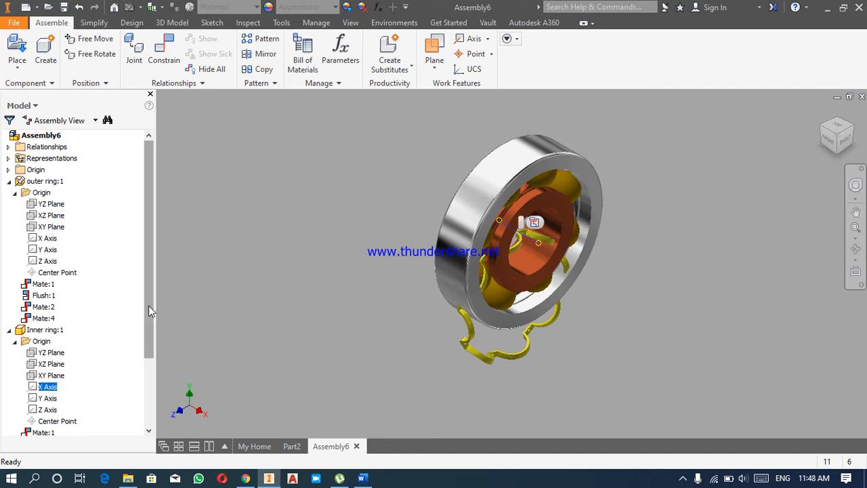
drag(149, 305, 158, 385)
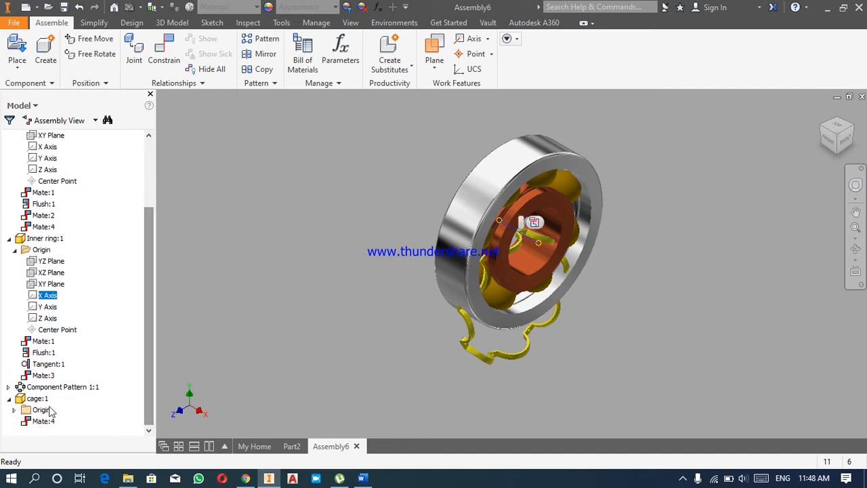
click(15, 410)
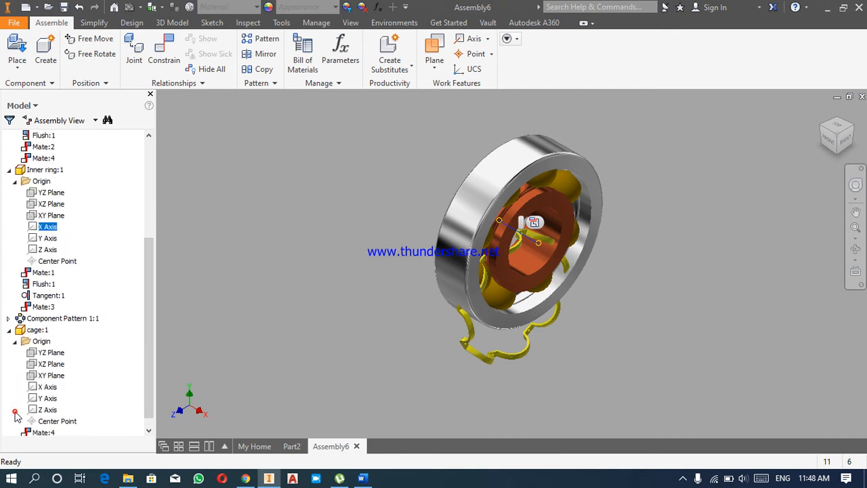
ctrl+click(47, 387)
click(160, 52)
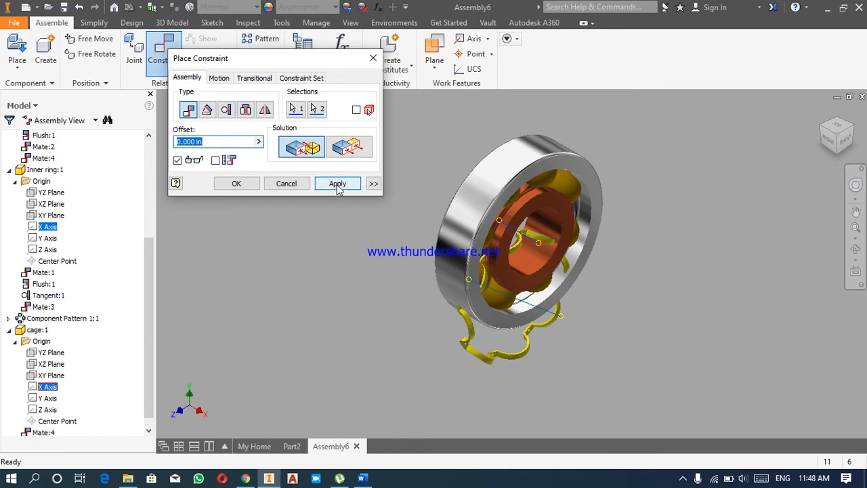
click(278, 183)
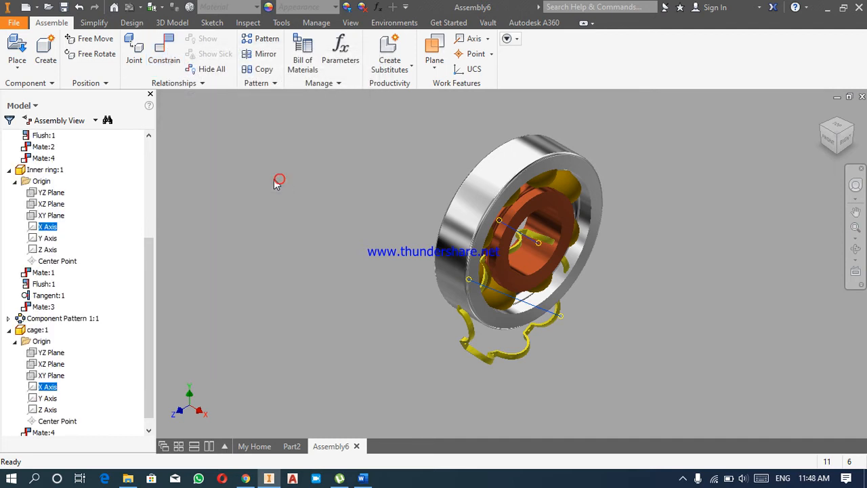
- Mate the inner ring's X axis with the cage's Y axis at 0.000 in offset, and try rotating the inner ring
click(49, 227)
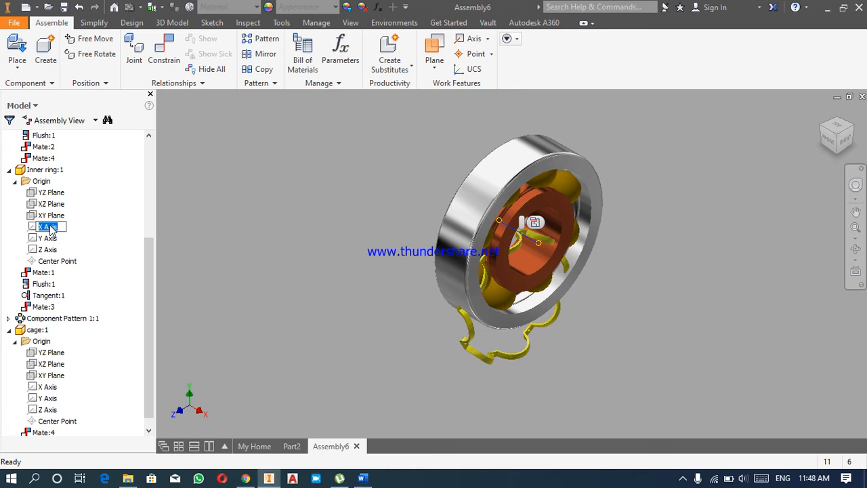
ctrl+click(46, 398)
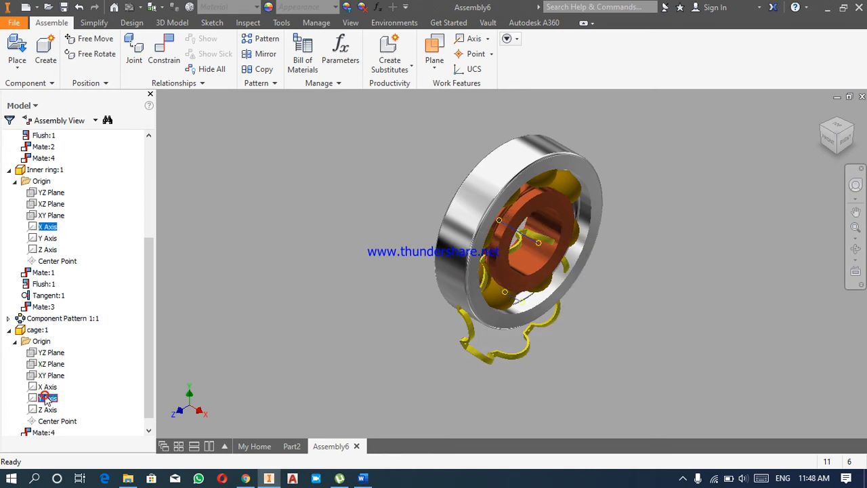
click(164, 60)
click(165, 62)
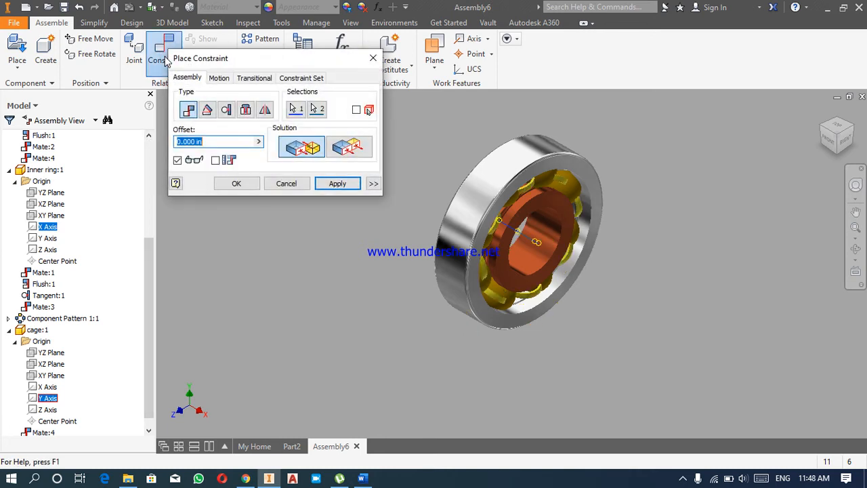
click(337, 184)
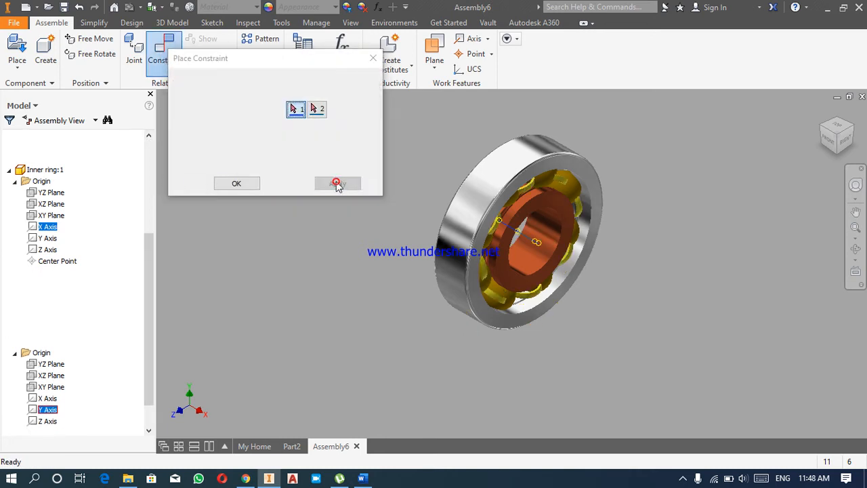
click(290, 183)
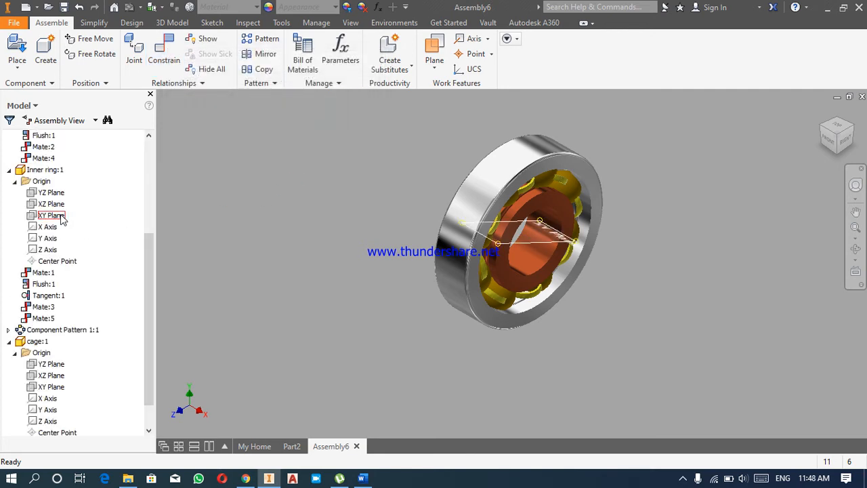
drag(511, 234, 551, 271)
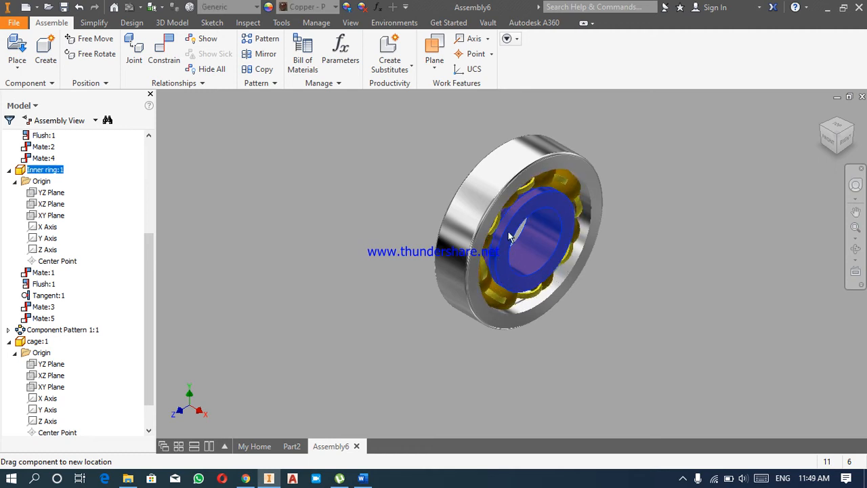
click(338, 253)
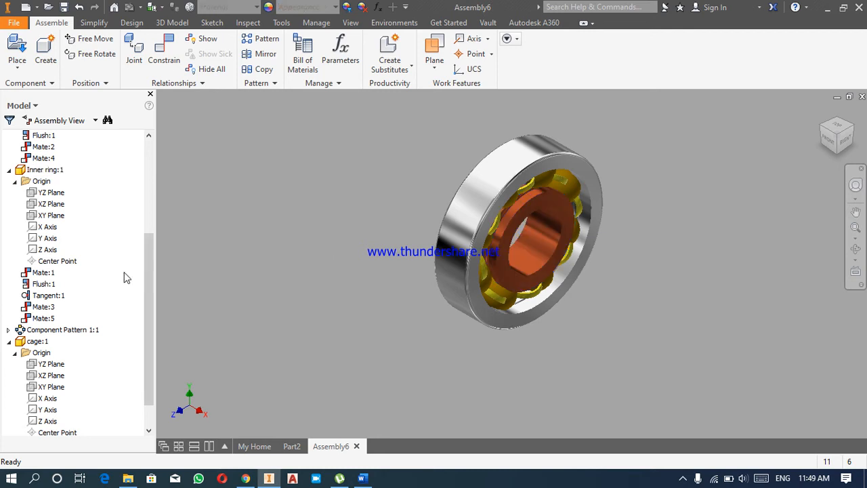
- Mate the inner ring's XY plane with the cage's XY plane at 0.000 in offset
click(52, 215)
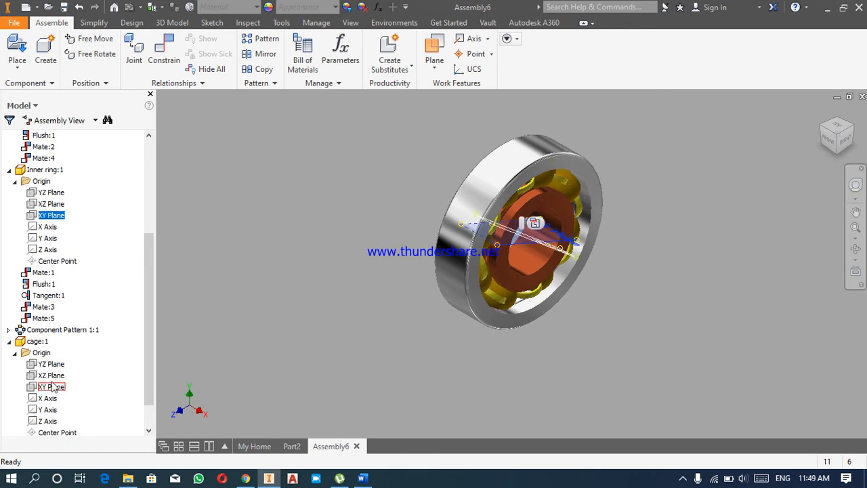
ctrl+click(52, 386)
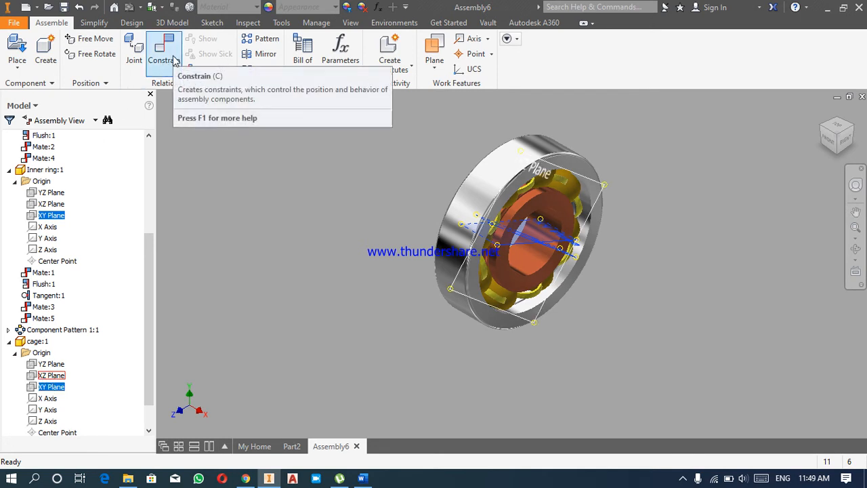
click(174, 60)
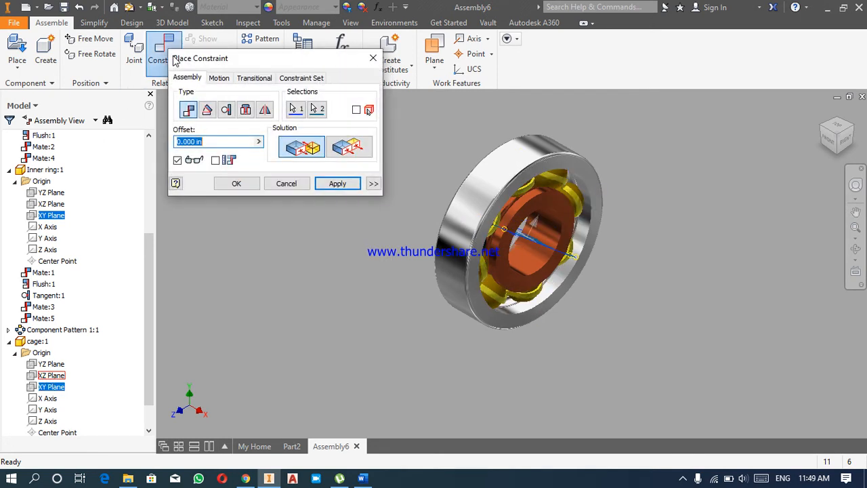
click(337, 184)
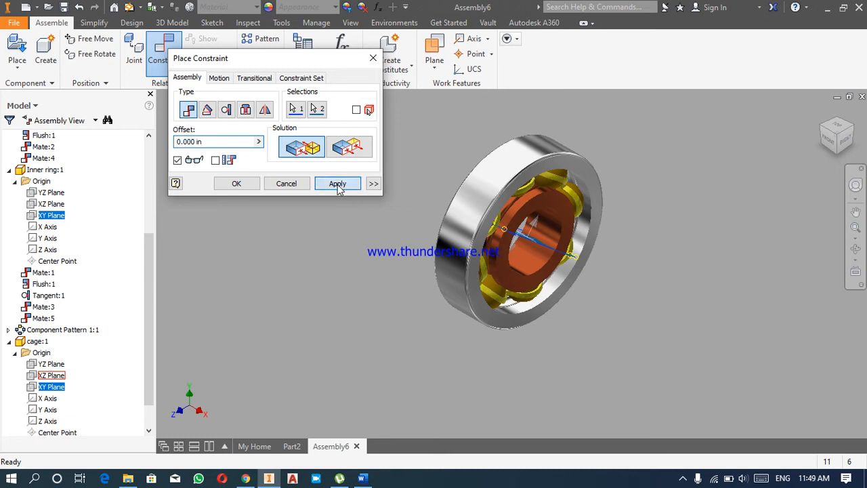
click(287, 183)
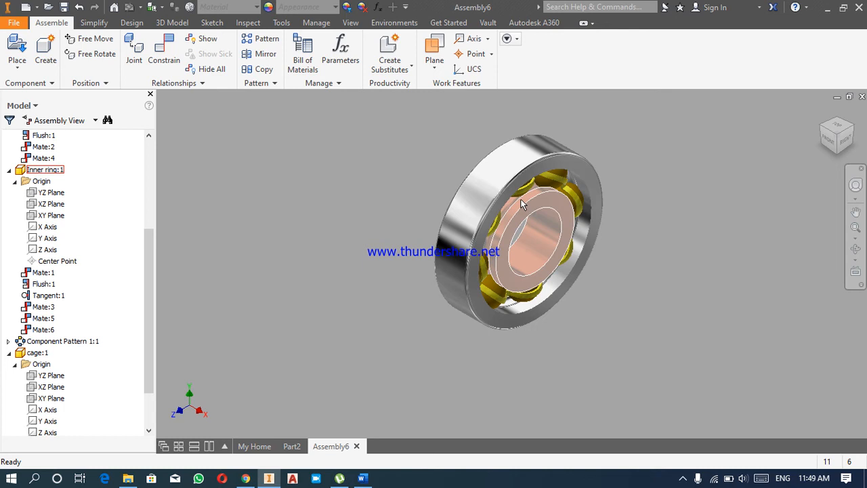
- Turn the inner ring to test the bearing's motion, and examine the side that has no cage
drag(521, 203, 562, 207)
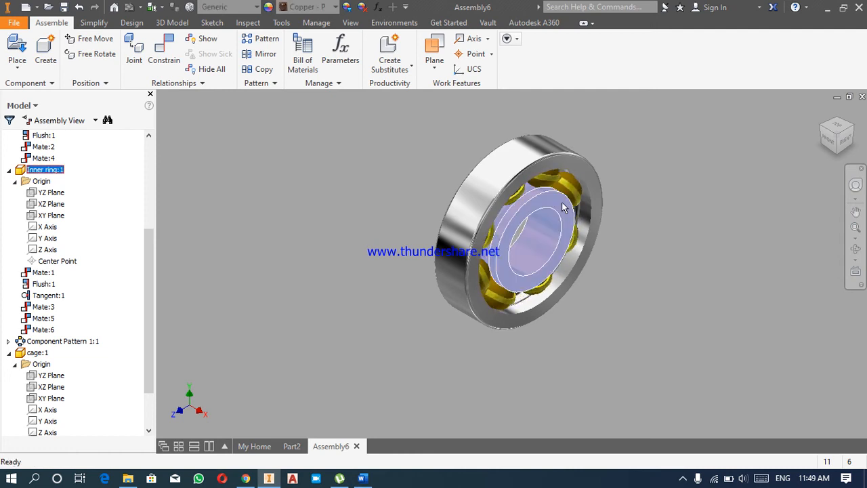
click(676, 131)
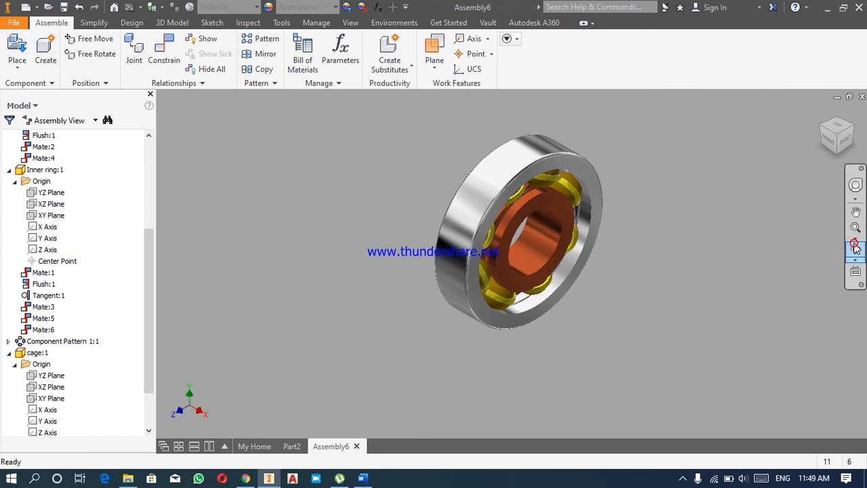
click(855, 249)
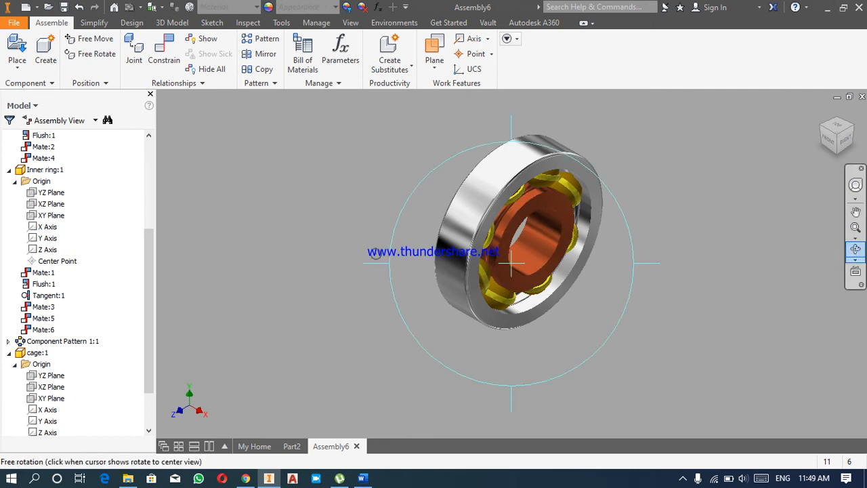
drag(377, 263, 422, 266)
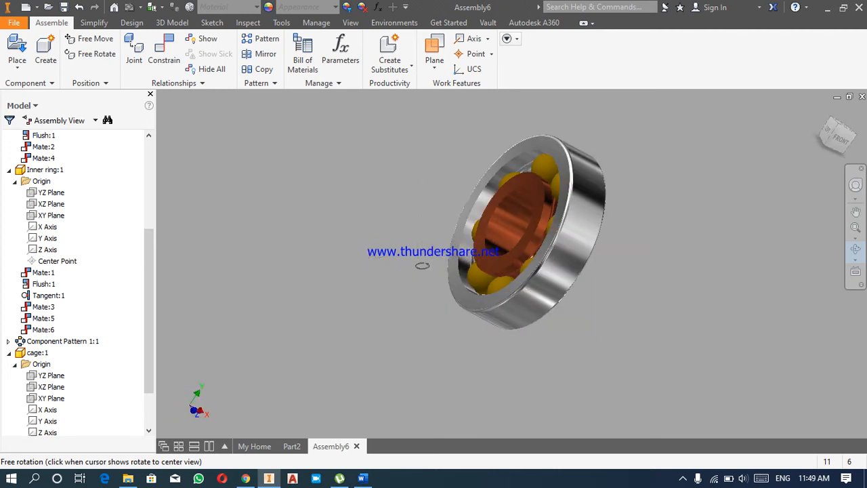
right_click(423, 265)
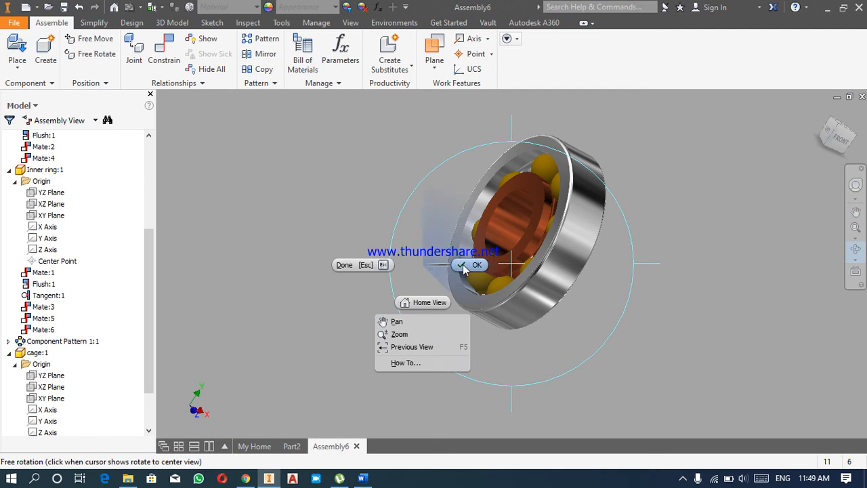
click(470, 265)
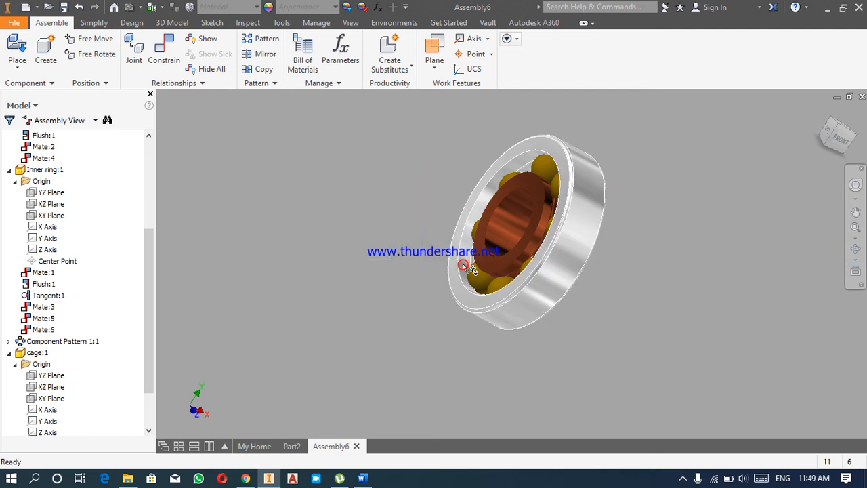
- Place a second instance of the cage component from the Bearing folder in empty space beside the bearing
click(18, 63)
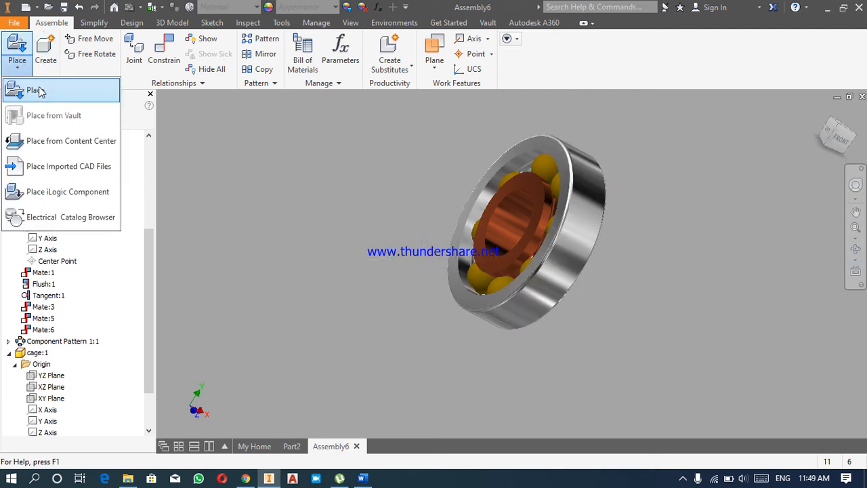
click(39, 88)
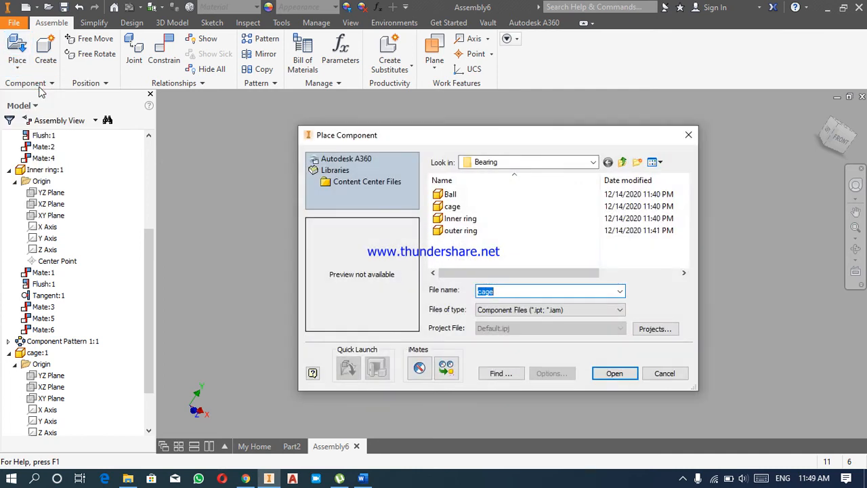
click(451, 207)
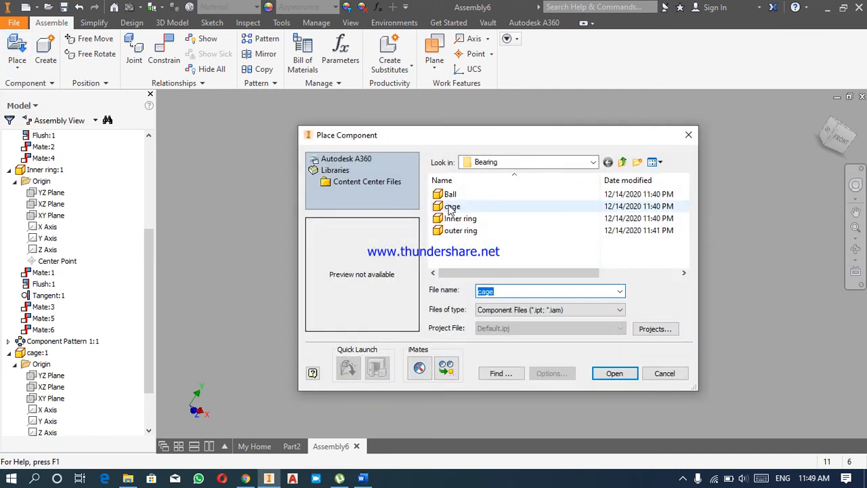
click(613, 374)
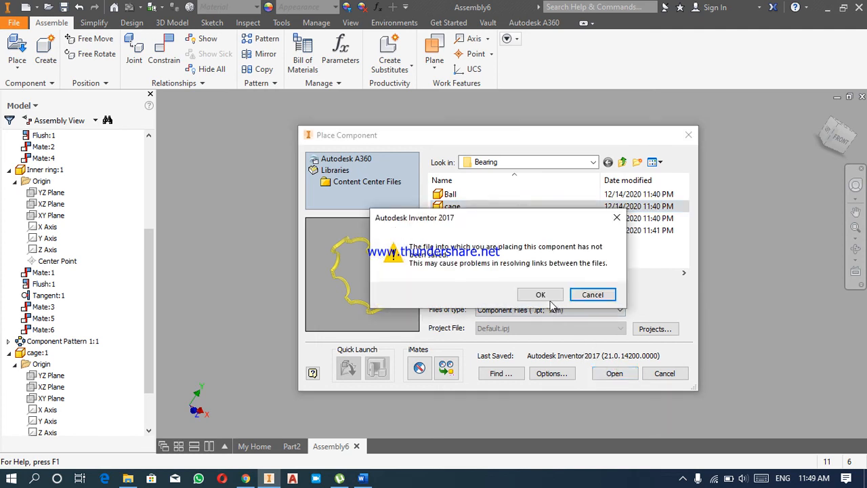
click(545, 296)
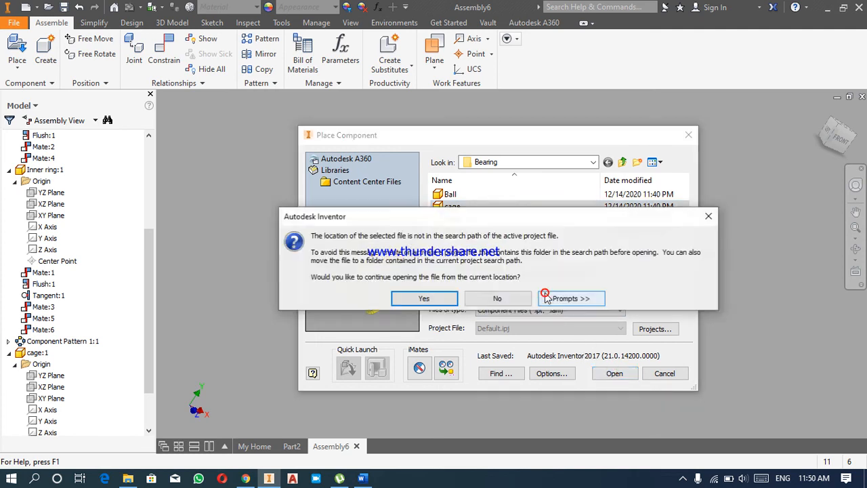
click(424, 297)
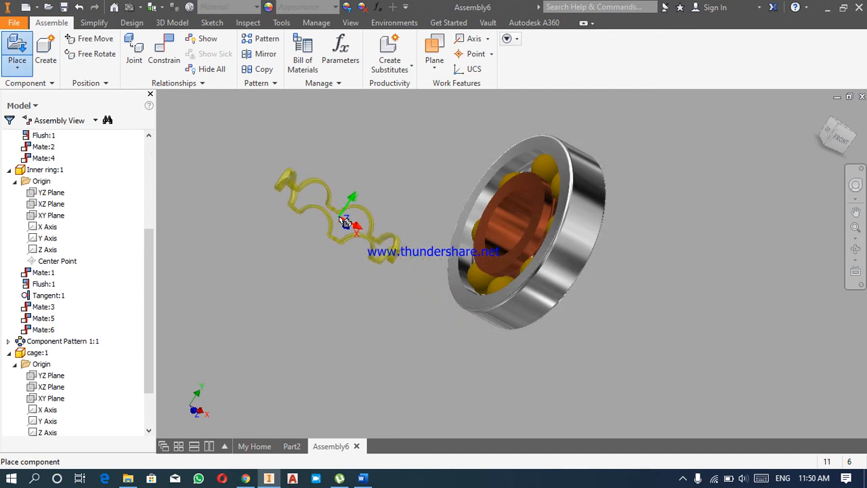
click(346, 228)
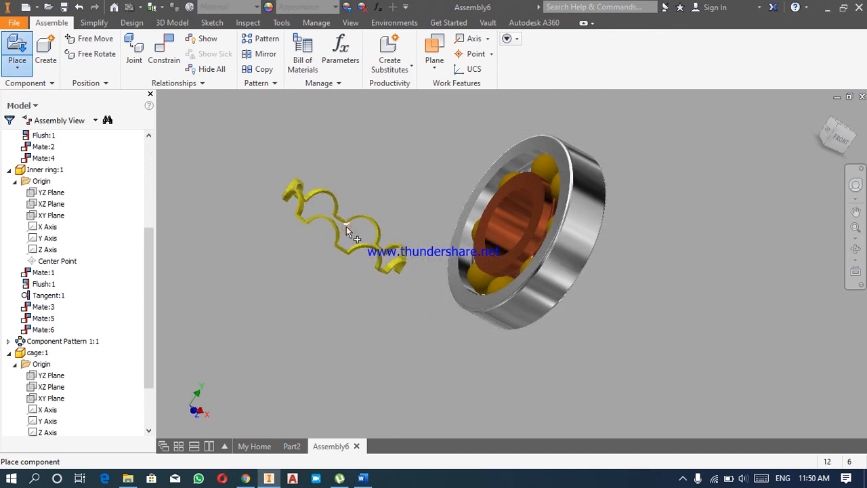
right_click(347, 228)
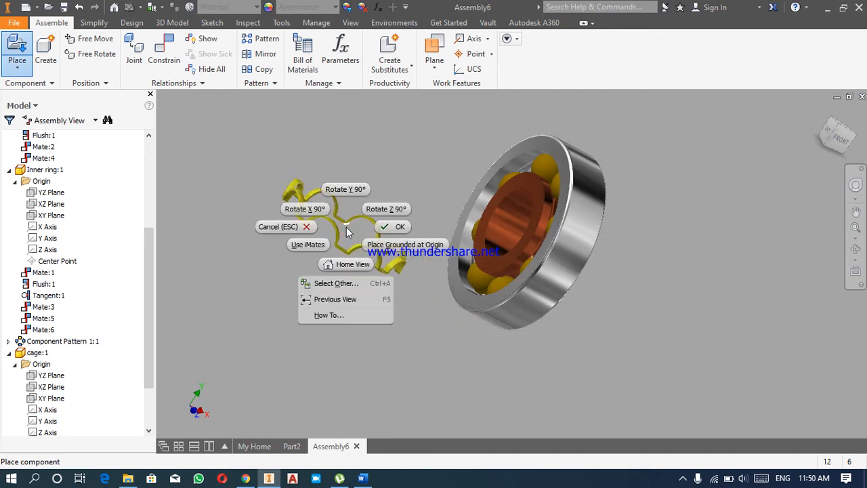
click(396, 230)
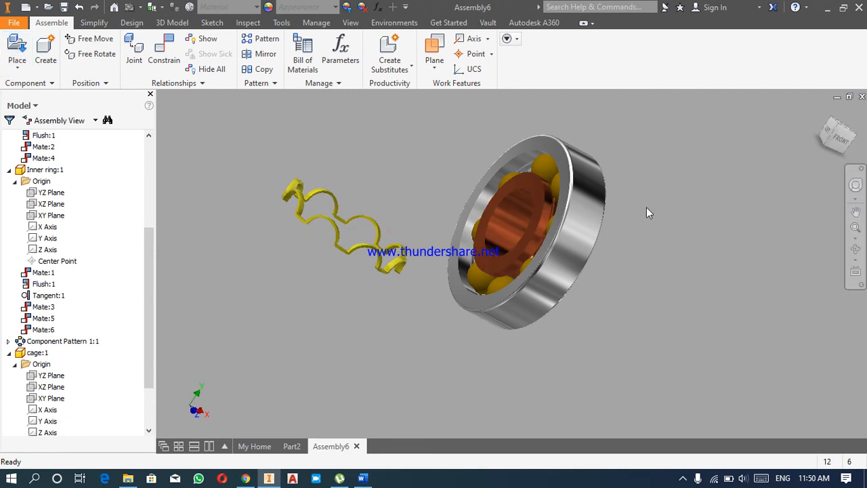
- Free-rotate the second cage so the flat faces of its holed tabs can be seen
click(93, 56)
click(311, 219)
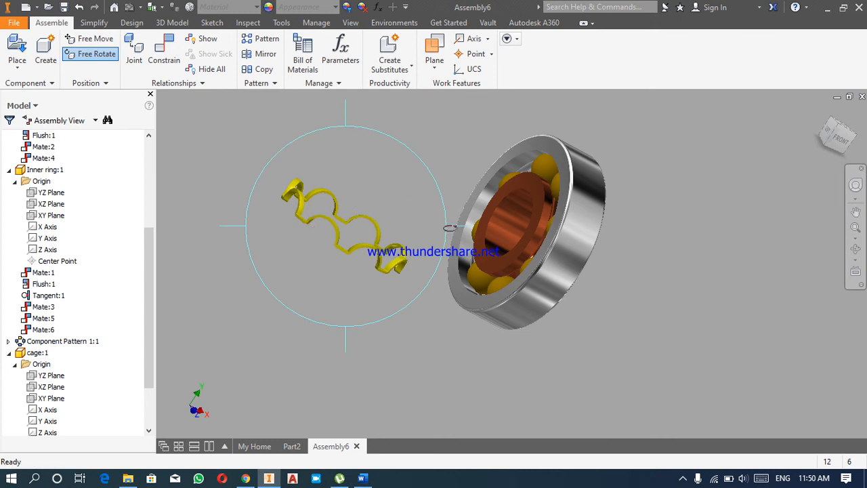
drag(450, 228, 434, 237)
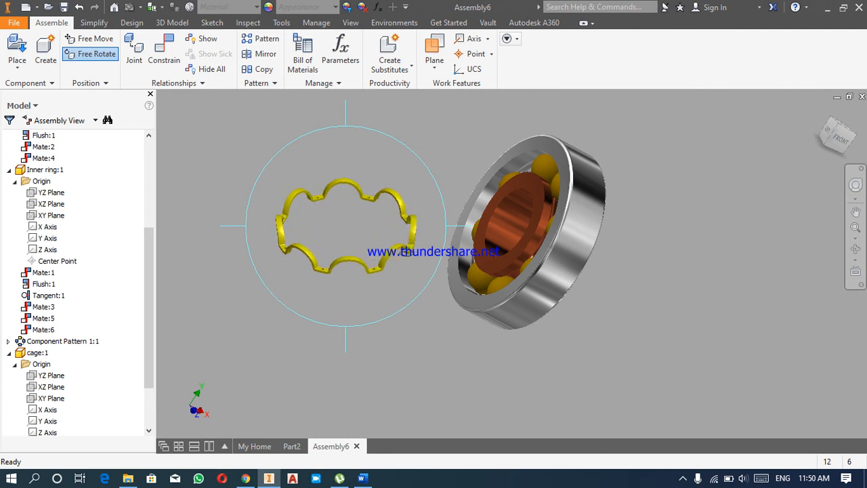
right_click(412, 252)
key(Escape)
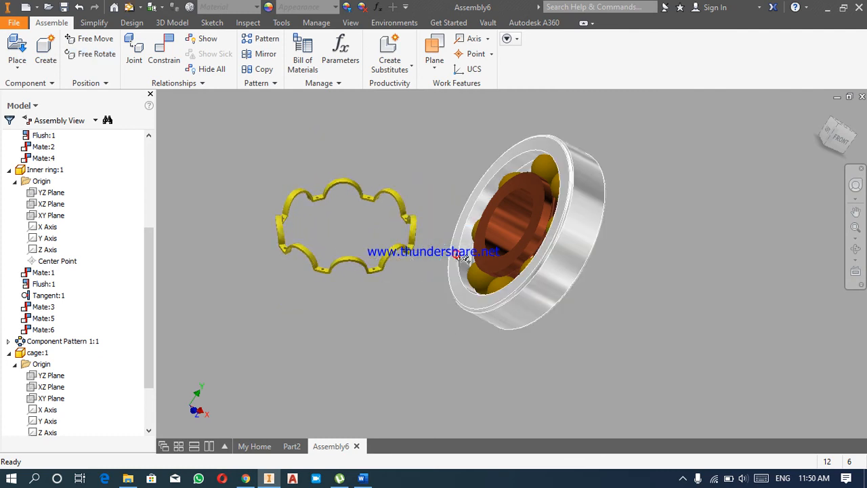
- Mate the outer ring's YZ plane with the flat face of one of the second cage's holed tabs at 0.000 in offset
click(44, 146)
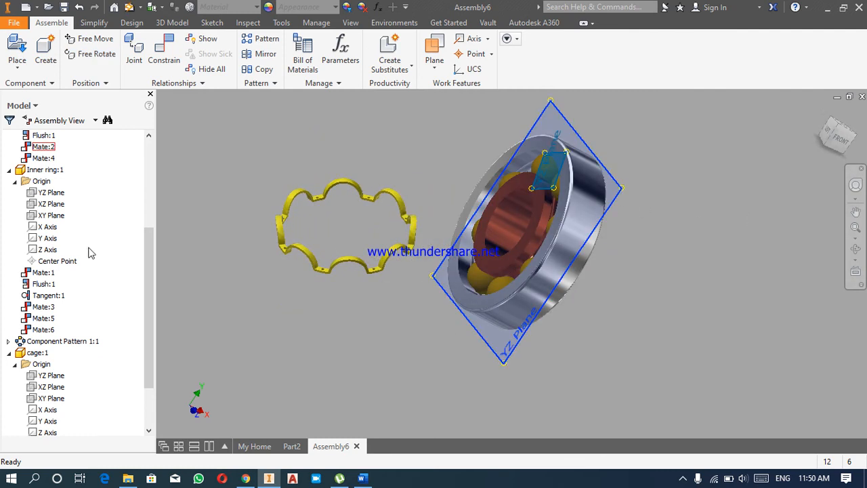
click(44, 170)
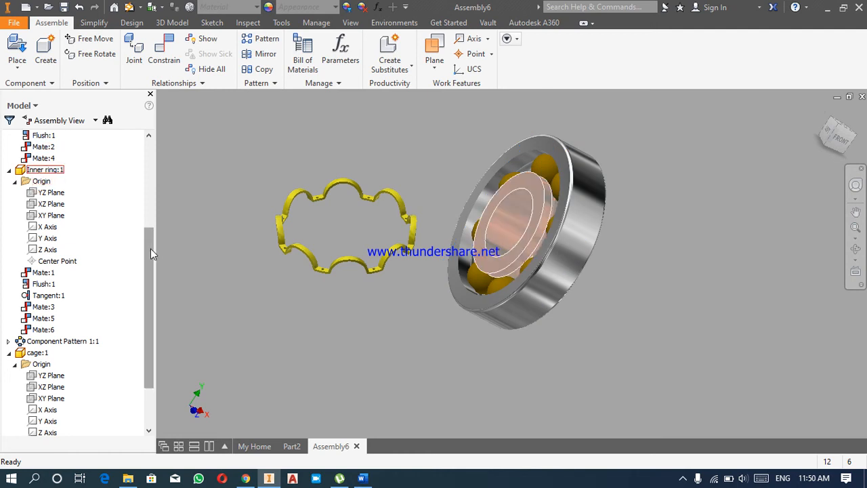
drag(150, 249, 171, 178)
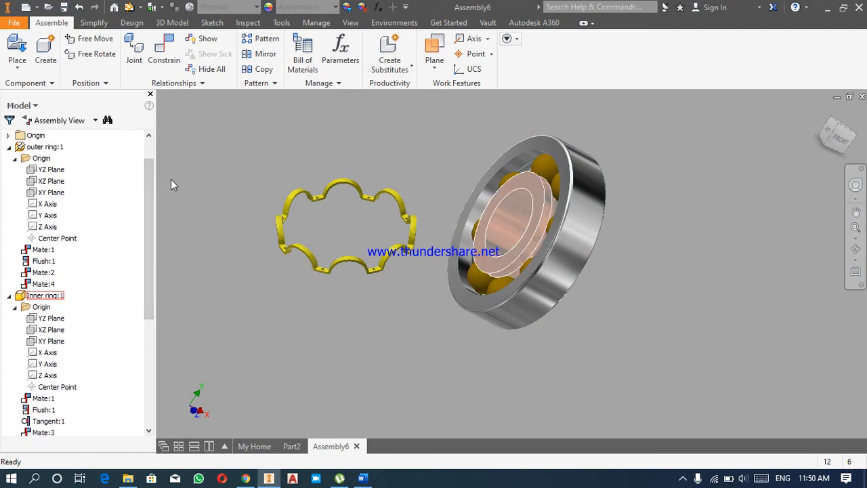
click(47, 170)
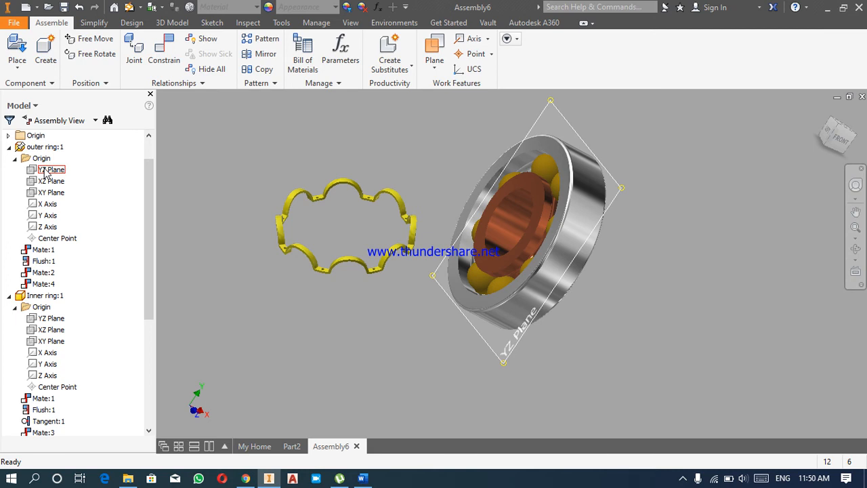
click(45, 170)
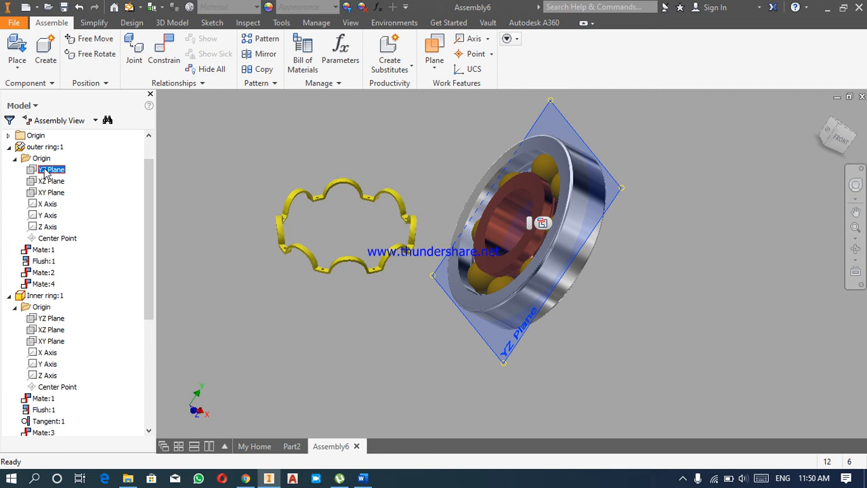
click(855, 229)
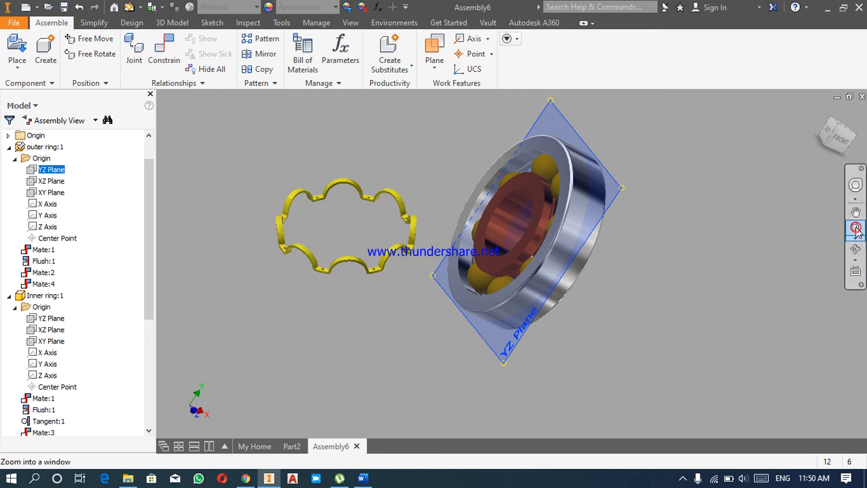
drag(304, 168, 341, 228)
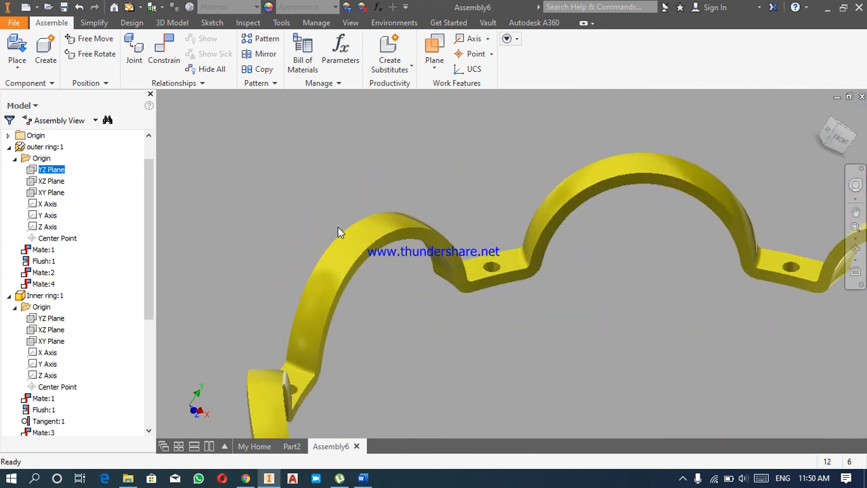
click(164, 42)
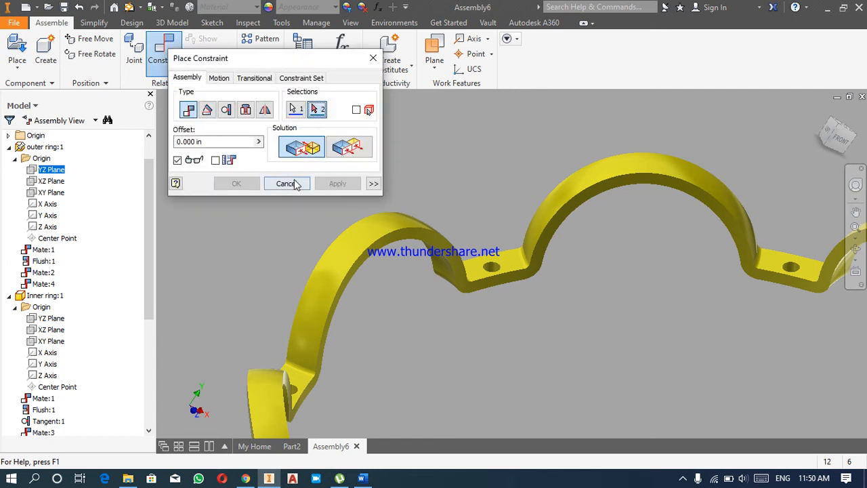
click(509, 266)
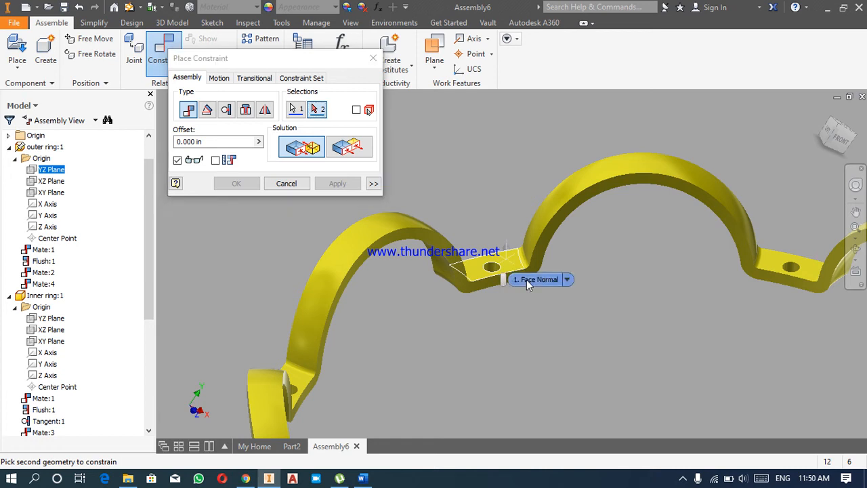
click(333, 185)
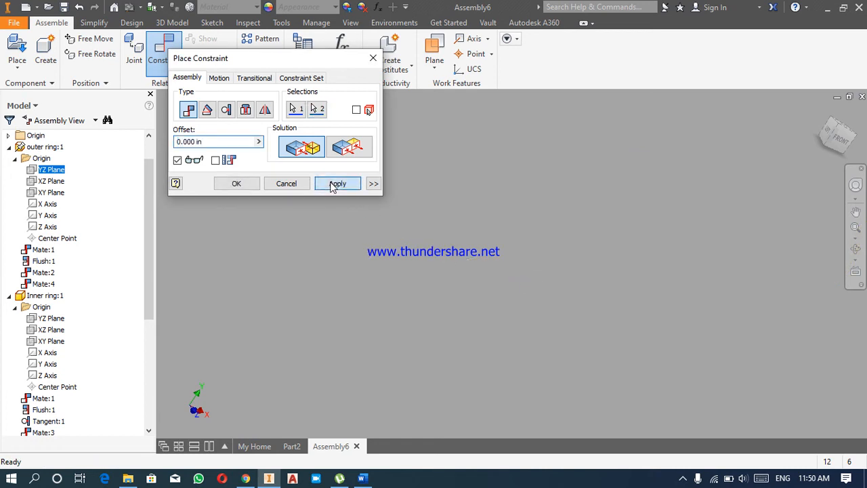
click(286, 184)
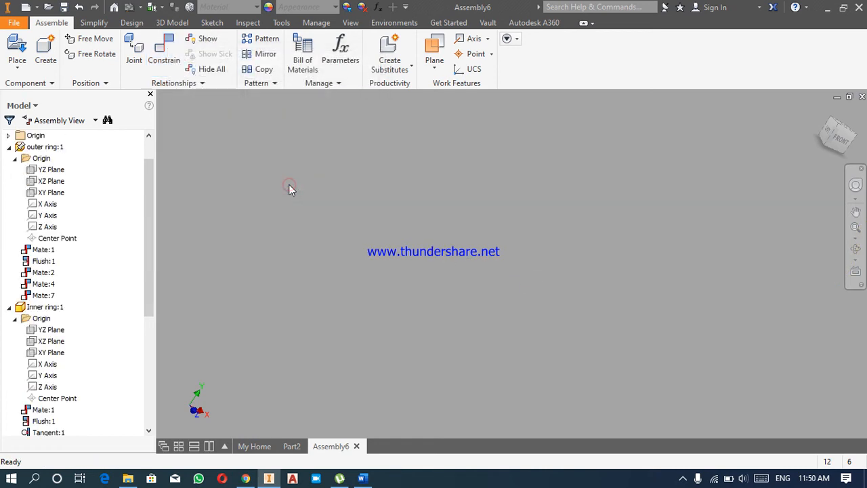
- Collapse the first cage's entries and expand the second cage's origin planes and axes
click(821, 115)
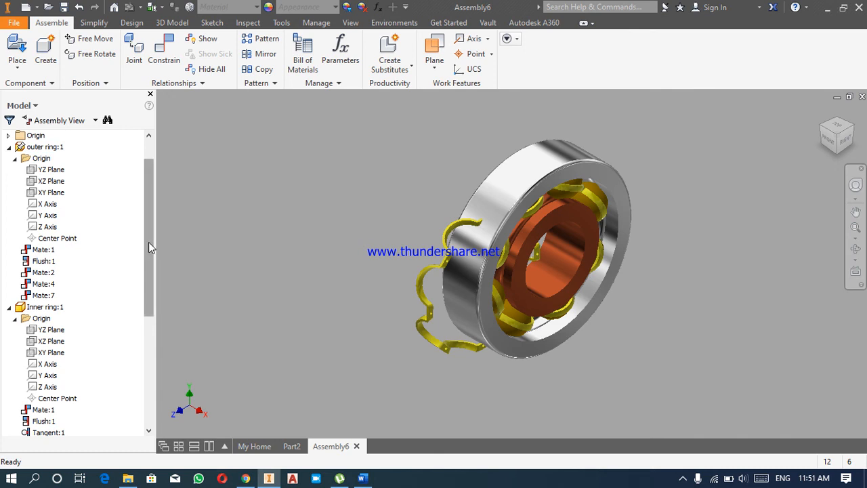
scroll(149, 246, down, 4)
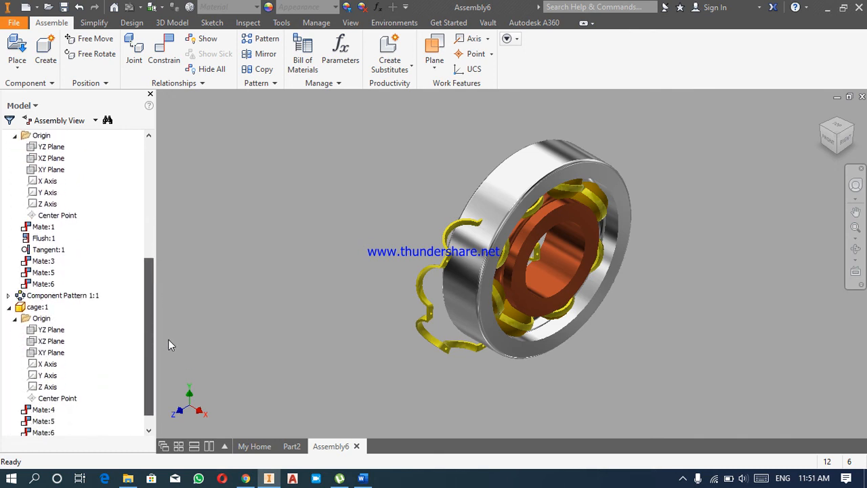
click(10, 307)
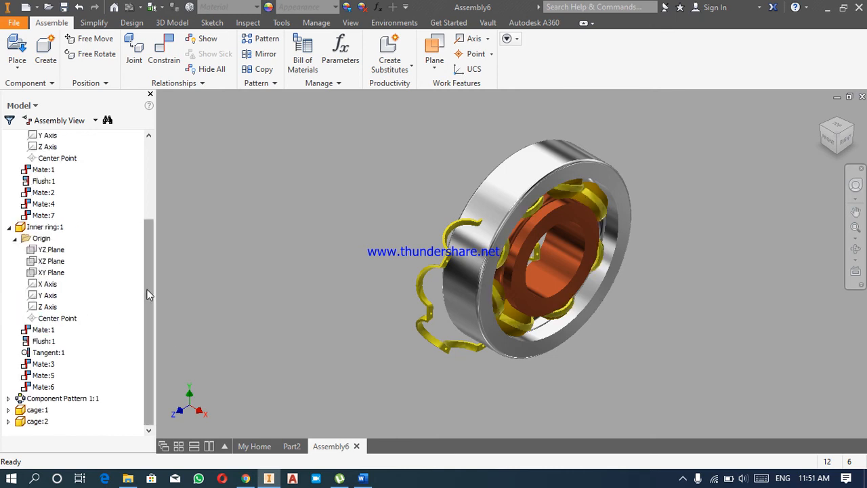
click(9, 422)
click(14, 410)
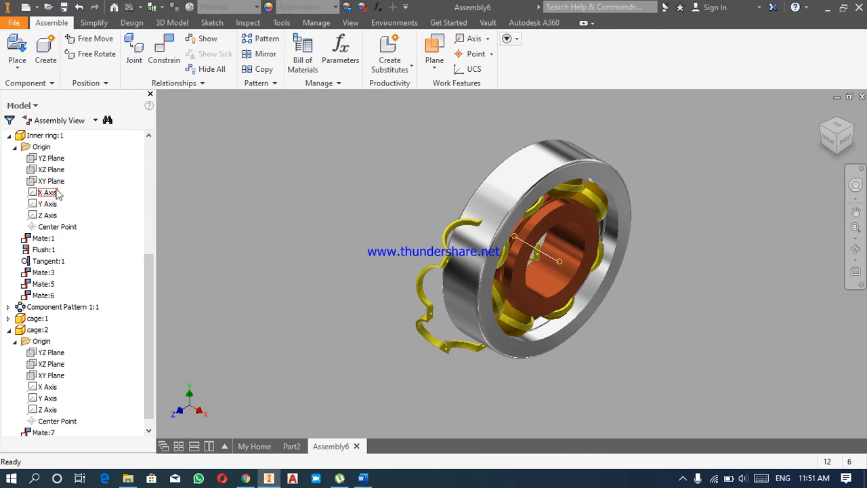
- Mate the inner ring's X axis with the second cage's Y axis at 0.000 in offset
click(47, 193)
ctrl+click(48, 399)
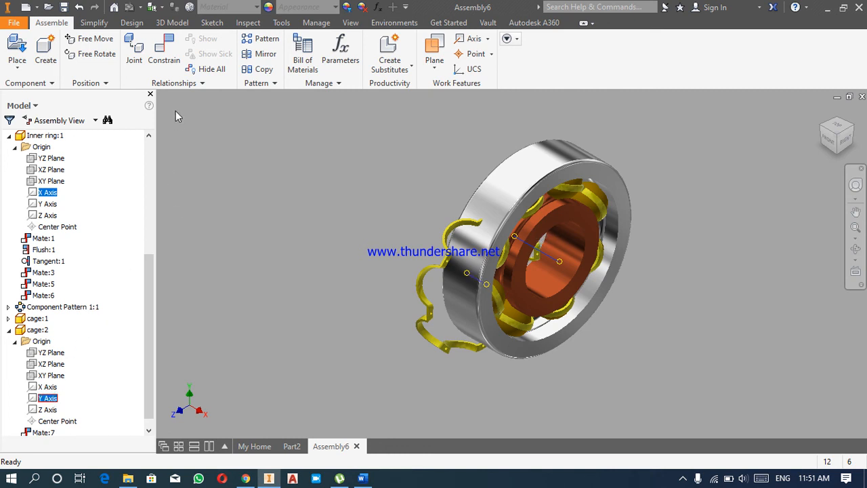
click(169, 53)
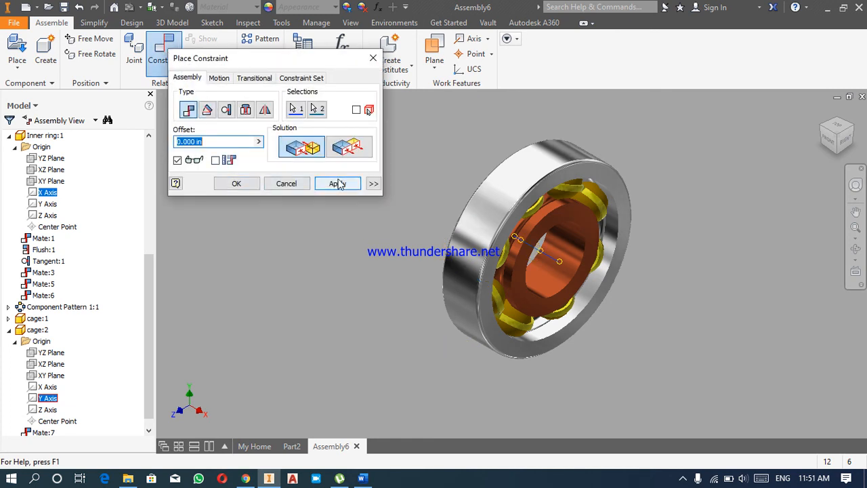
click(337, 183)
click(291, 183)
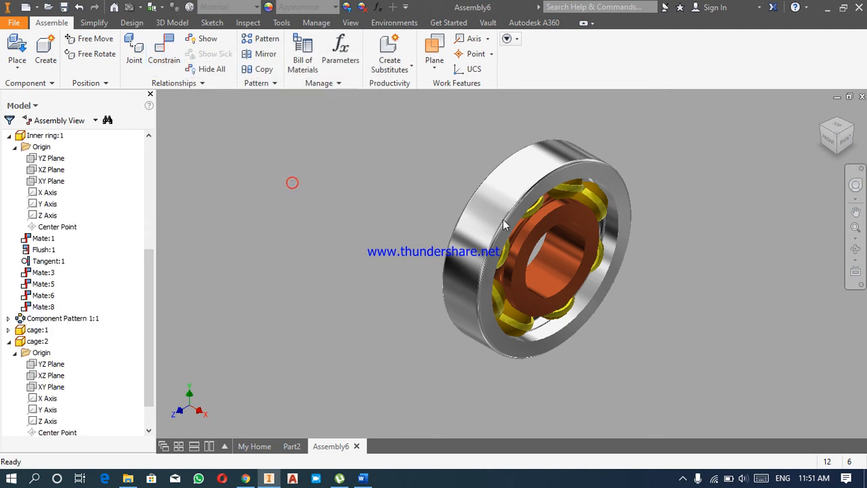
- Rotate the inner ring to check whether the second cage turns together with the balls
click(855, 250)
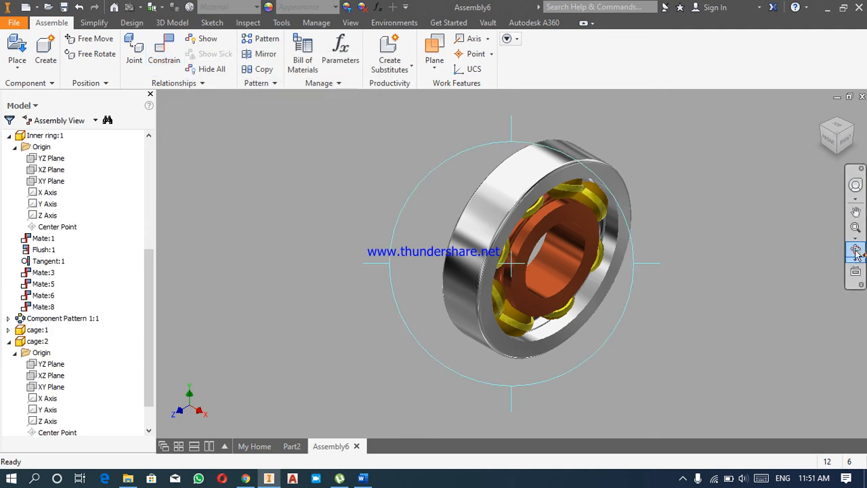
drag(386, 266, 455, 295)
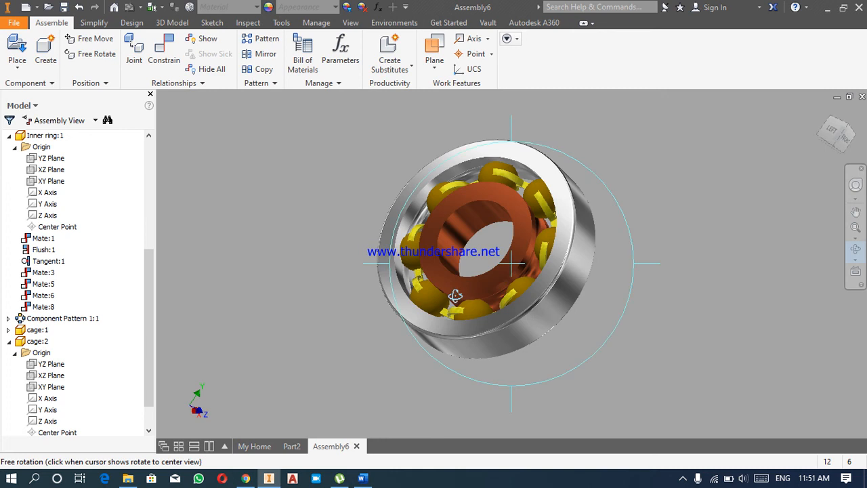
right_click(455, 296)
click(506, 294)
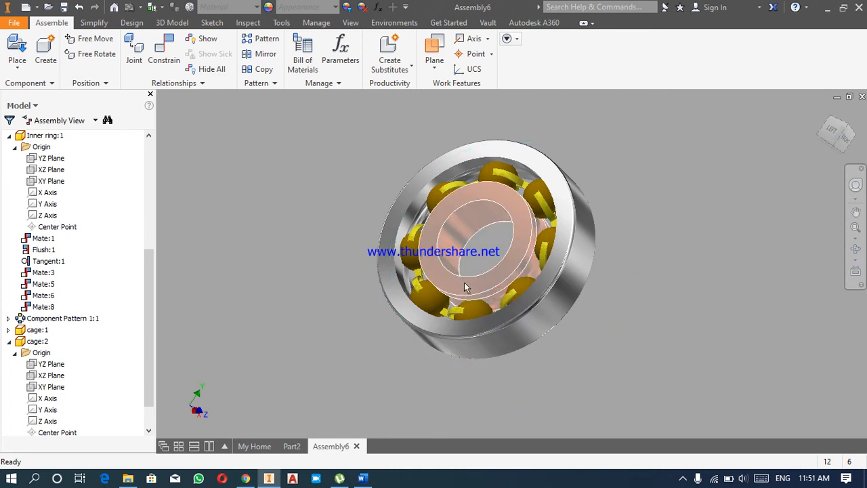
drag(438, 278, 460, 224)
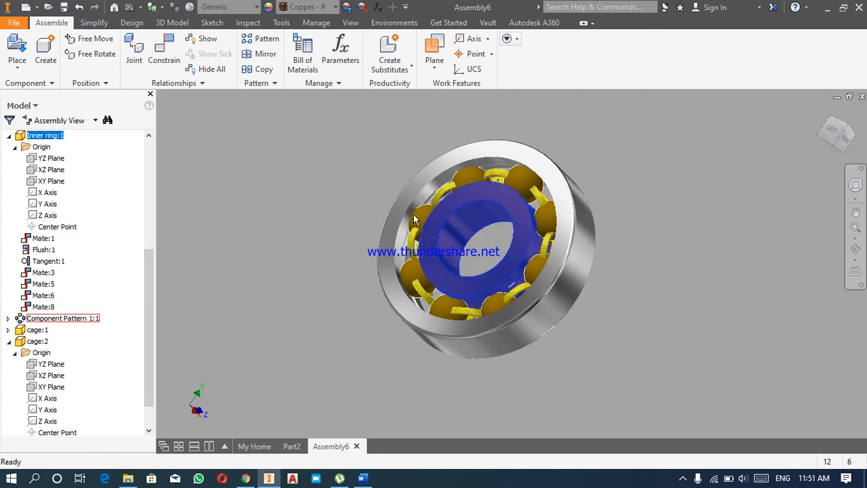
key(Escape)
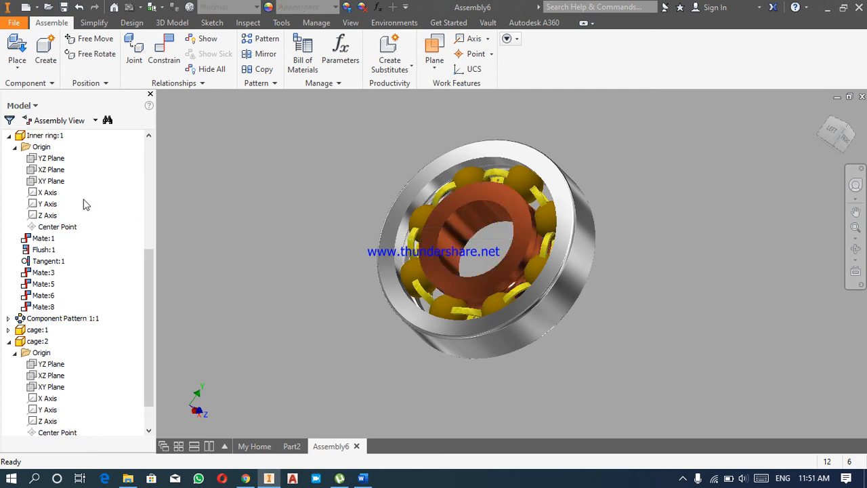
- Mate the inner ring's XY plane with the second cage's XY plane at 0.000 in offset
click(55, 182)
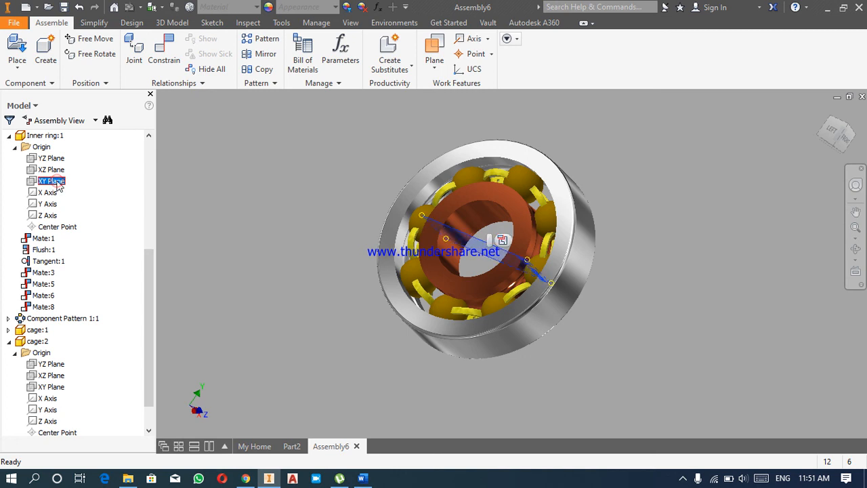
ctrl+click(47, 387)
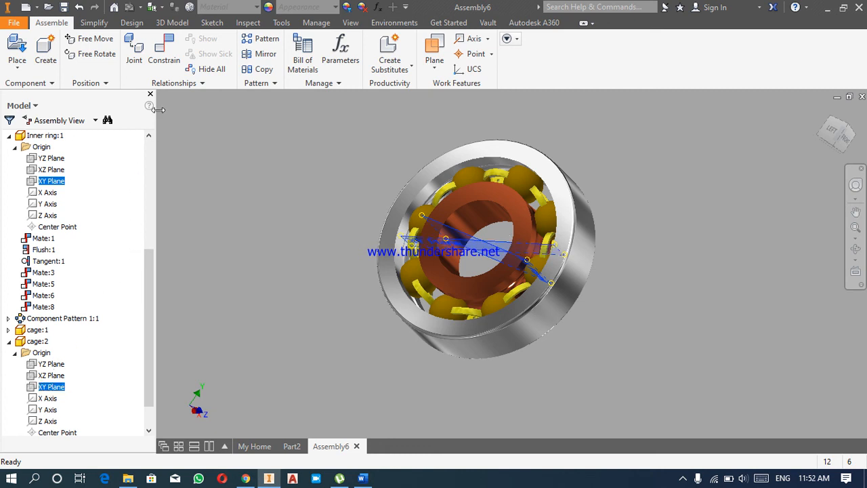
click(166, 61)
click(165, 61)
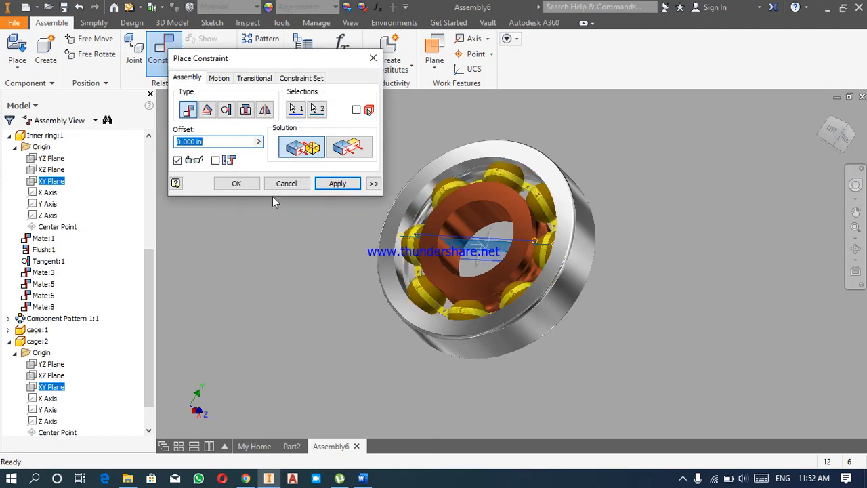
click(327, 185)
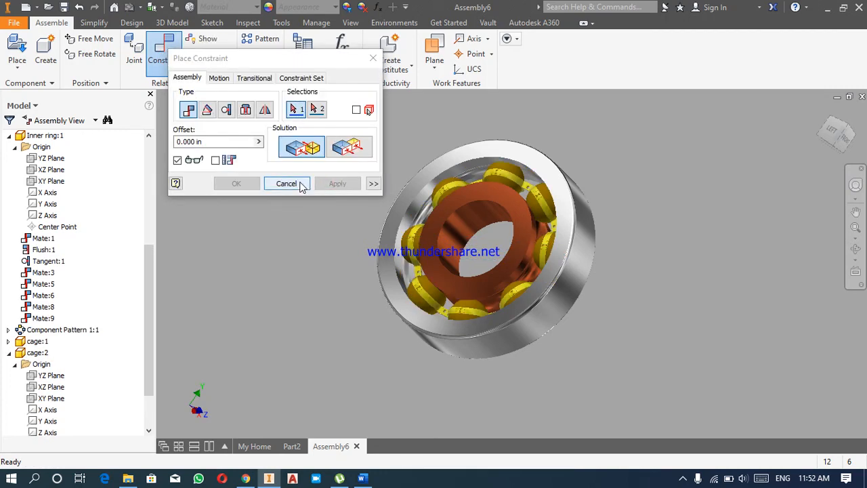
click(300, 184)
- Rotate the inner ring and examine the motion of the balls and both cages from each side of the bearing
drag(433, 227, 452, 240)
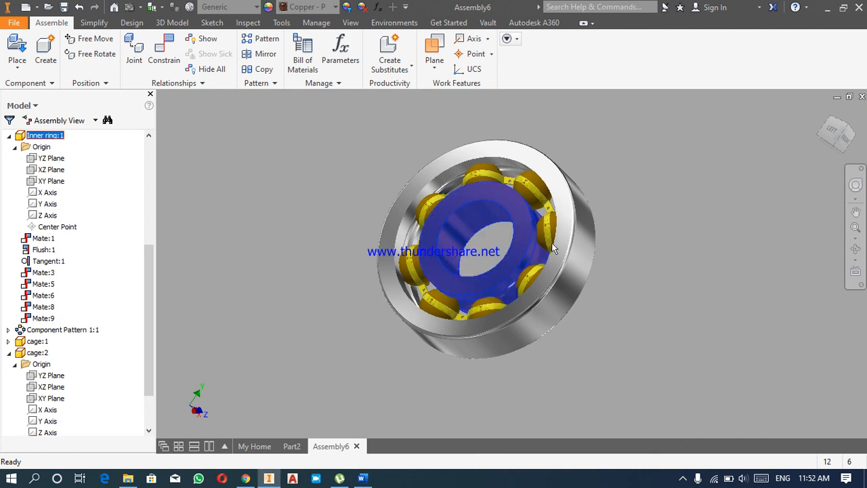
click(855, 250)
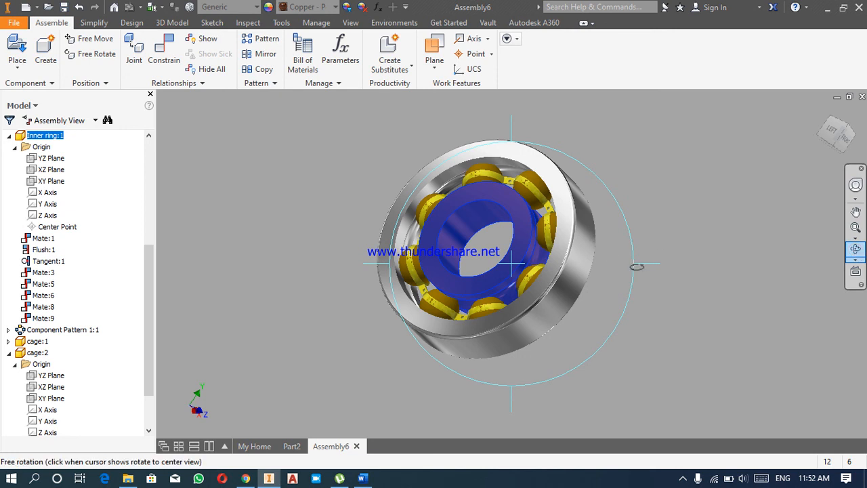
drag(634, 266, 544, 276)
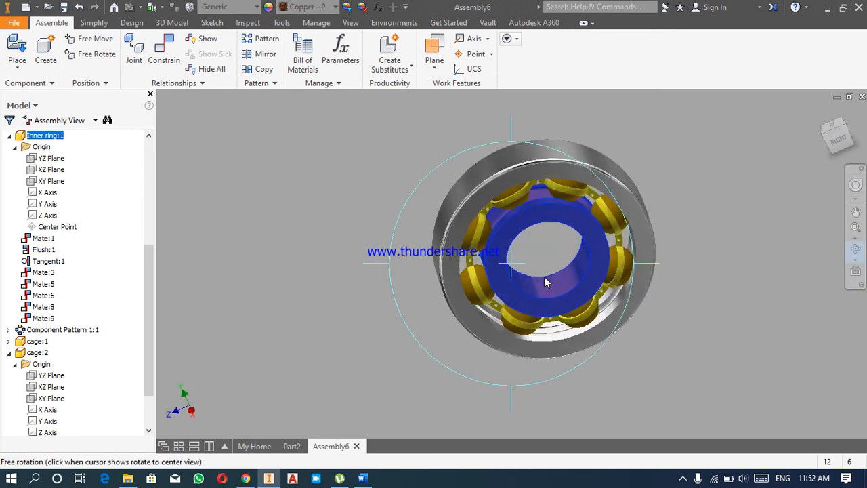
right_click(545, 276)
click(581, 273)
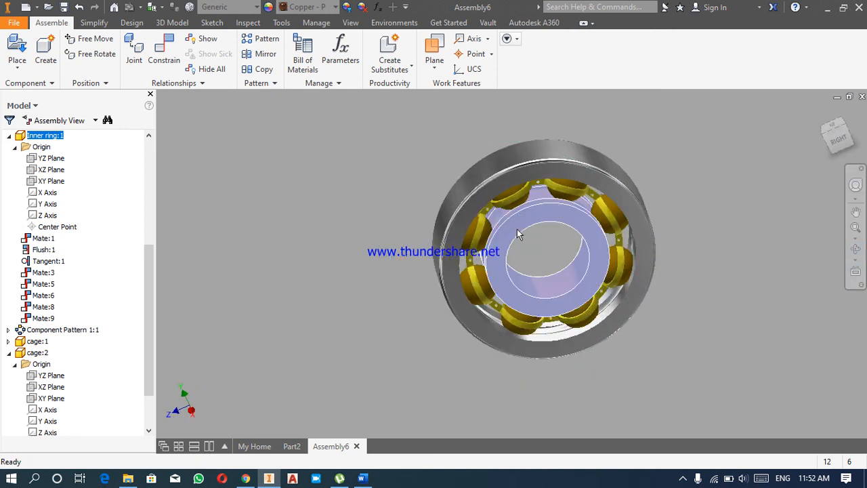
drag(516, 229, 553, 233)
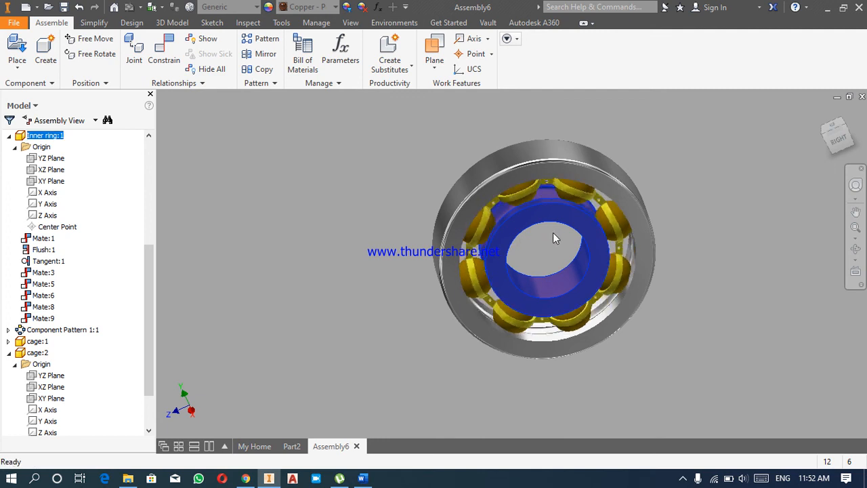